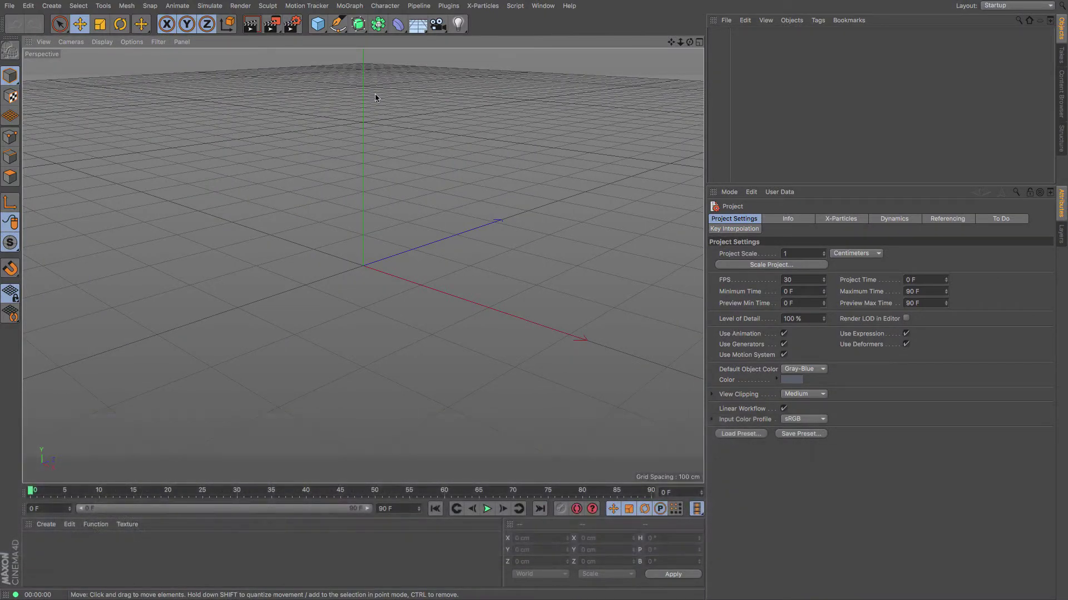
Create a sphere, convert it to an editable polygon object, and switch to polygon editing mode
left_click_drag(318, 25, 549, 56)
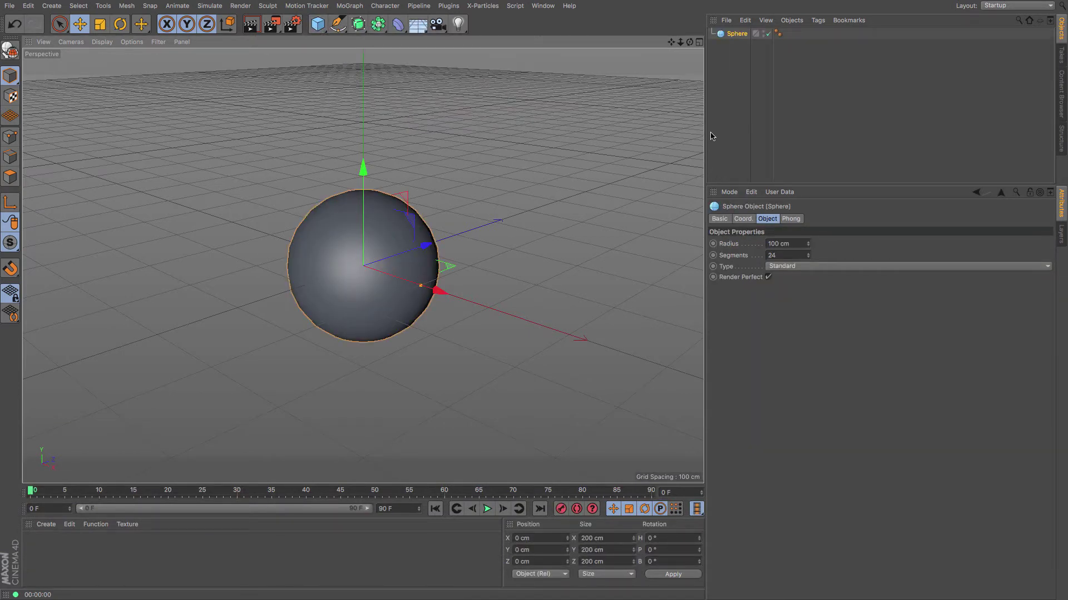
key("c")
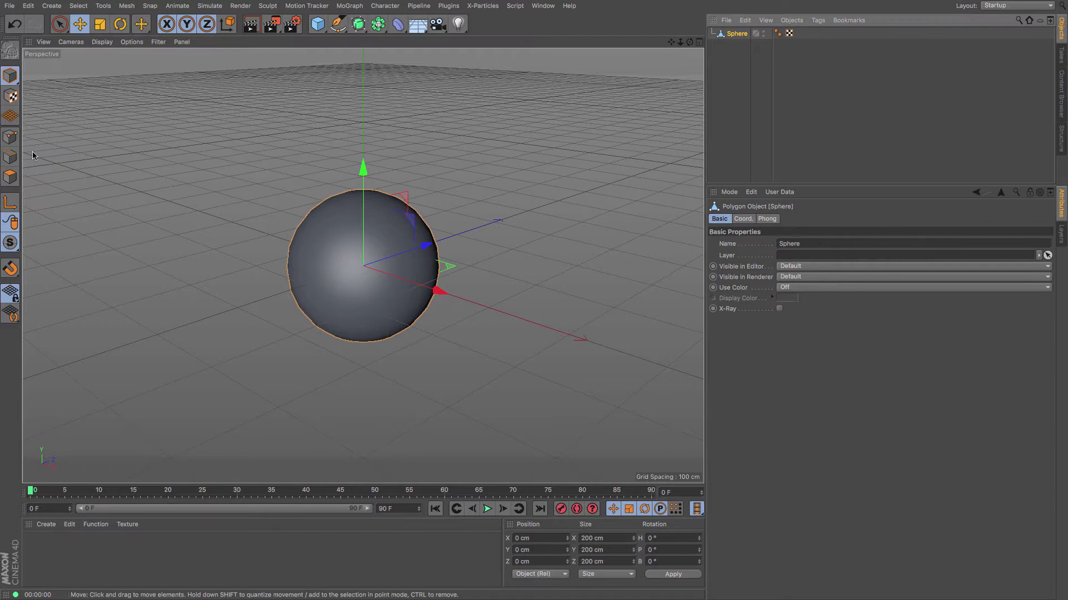
left_click(11, 177)
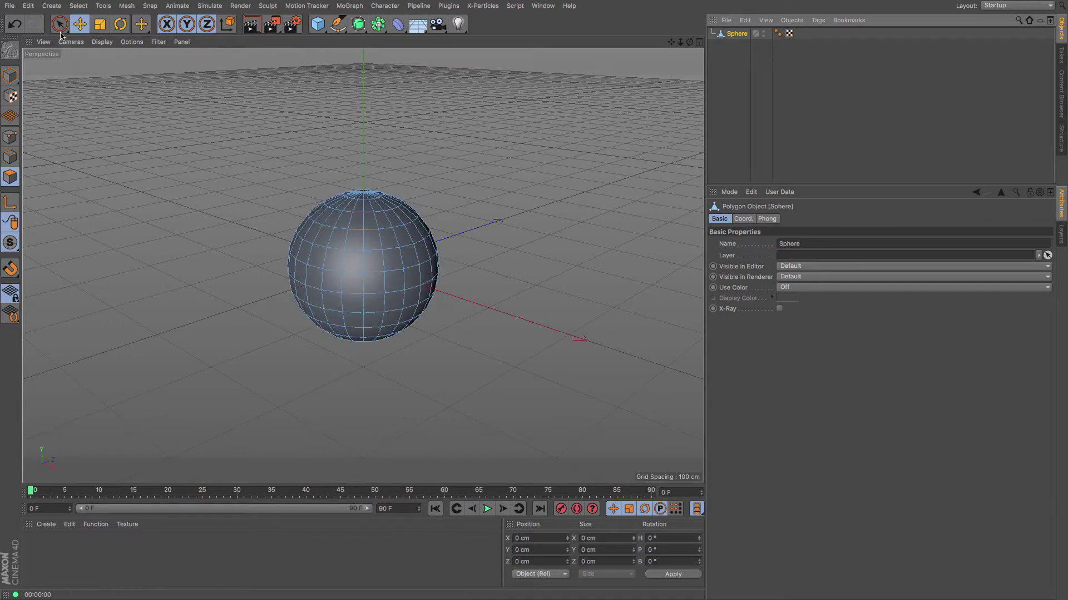
Loop-select the sphere's upper polygon rings from the top pole down to just above the equator
key("u")
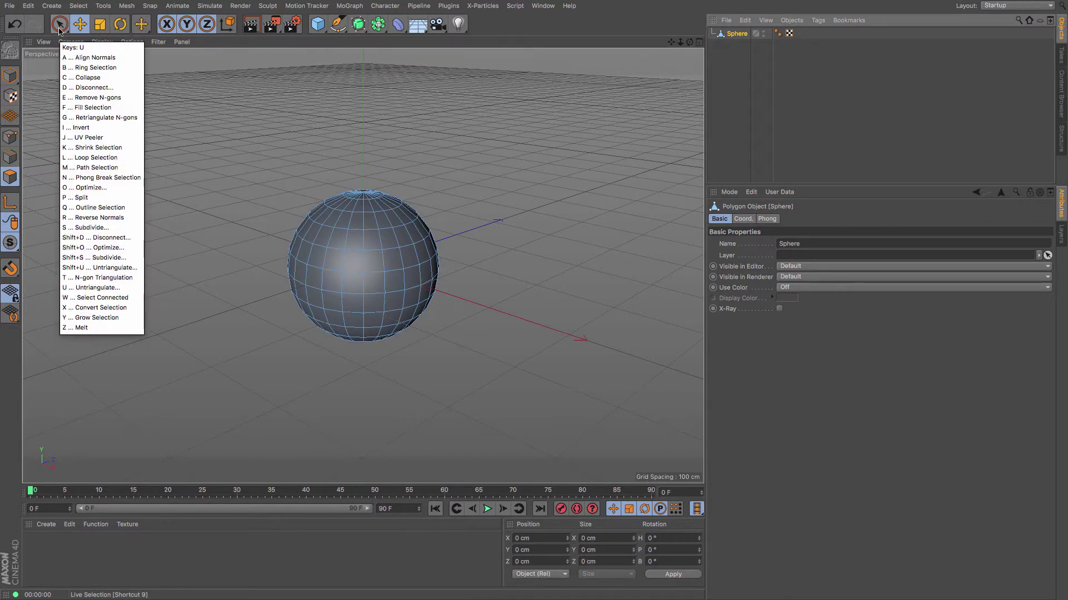
key("l")
left_click(358, 197)
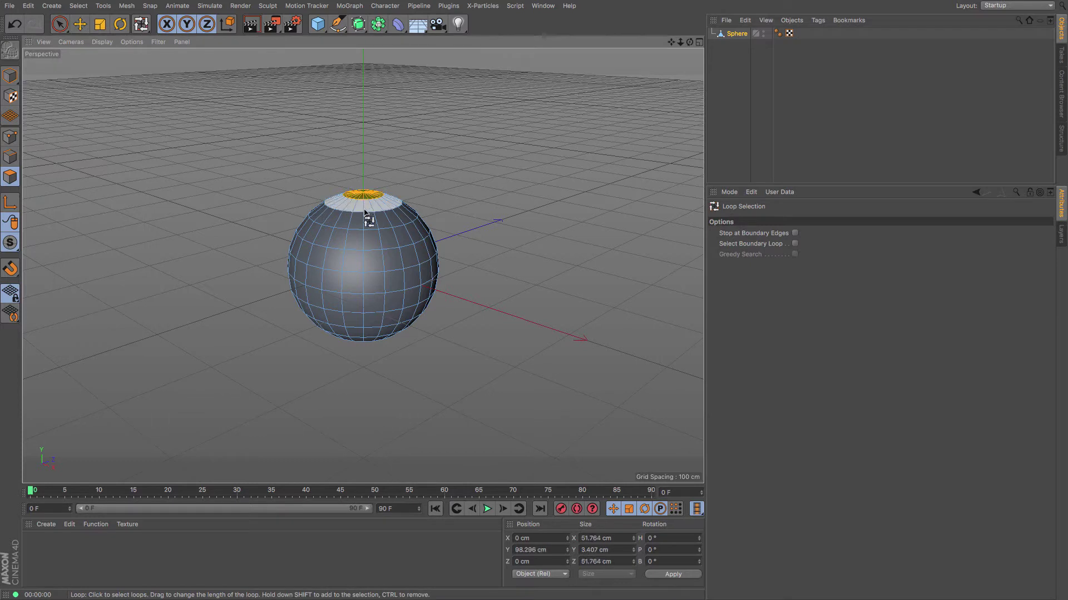
left_click(364, 207, "shift")
left_click(367, 221, "shift")
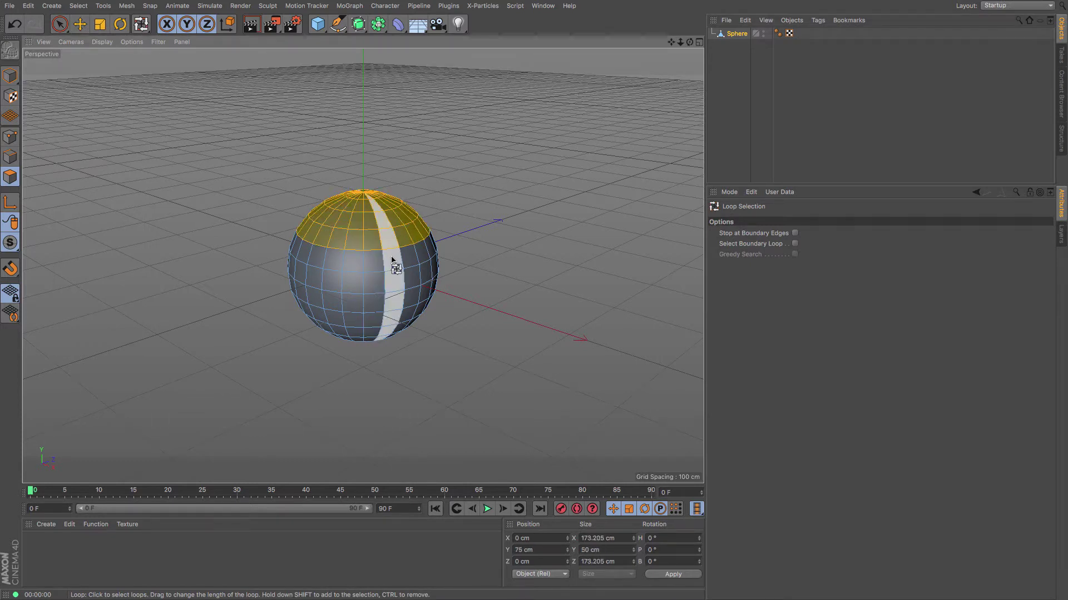
left_click(410, 263, "shift")
left_click(424, 269, "shift")
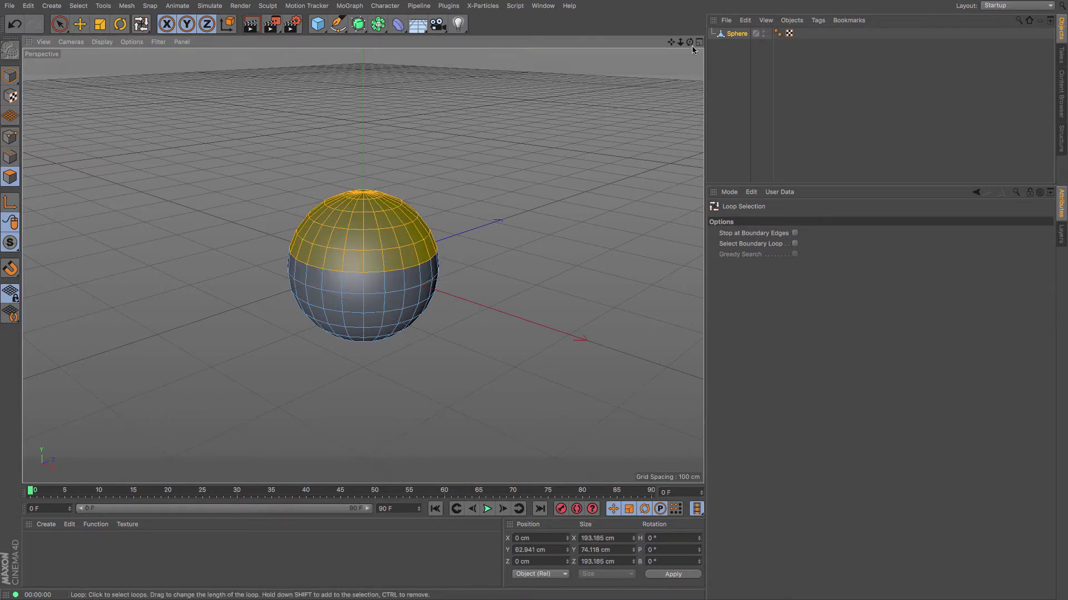
Add a Hair object that grows from the selected upper polygons of the sphere
mouse_move(689, 42)
left_mouse_down()
mouse_move(723, 16)
mouse_move(673, 20)
mouse_move(690, 44)
left_mouse_up()
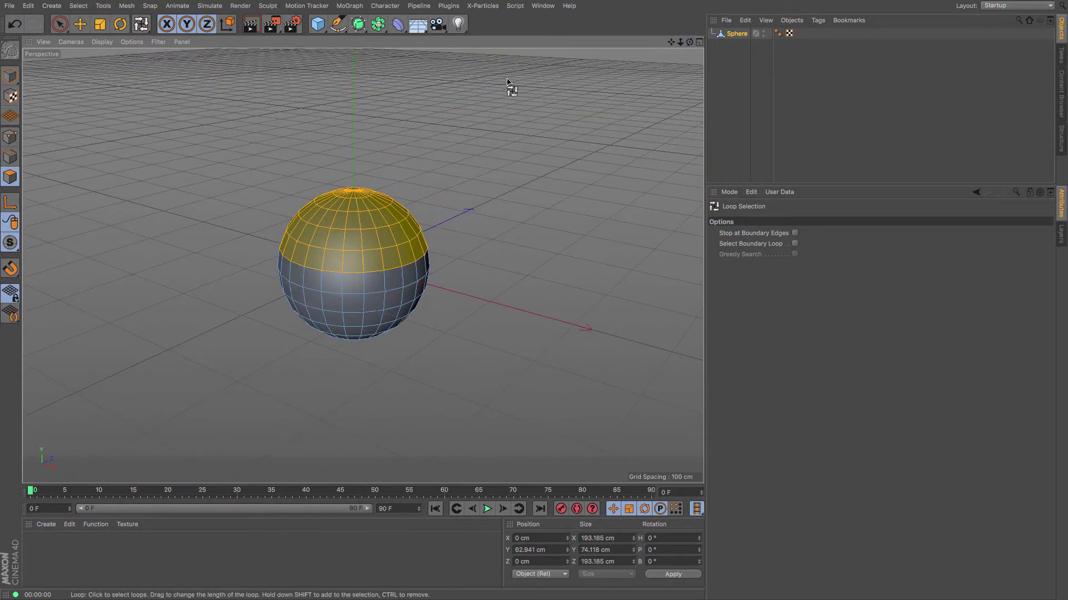
left_click(209, 7)
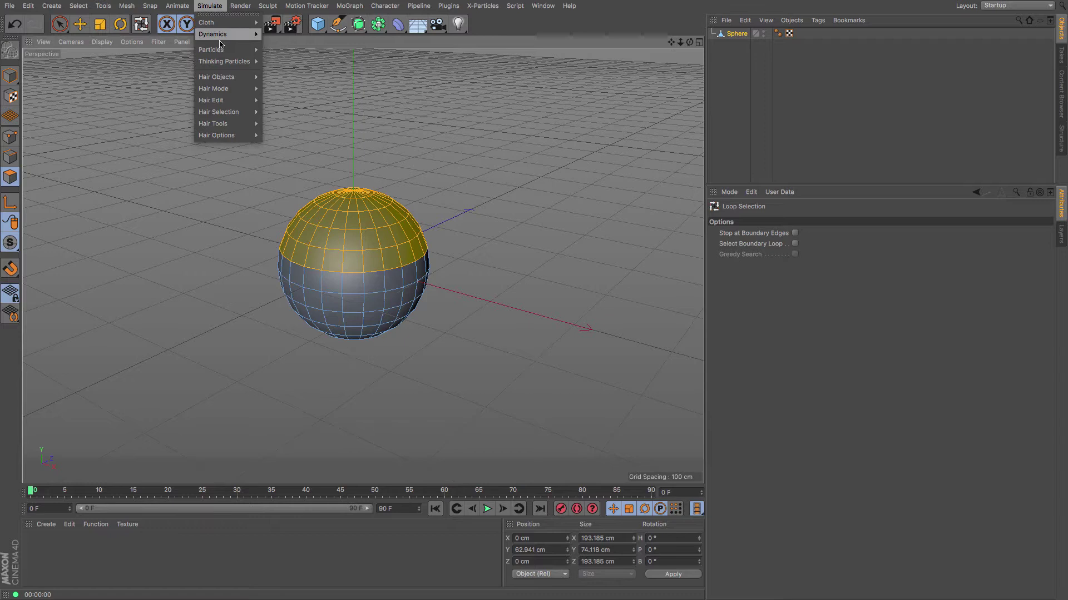
mouse_move(239, 76)
left_click(277, 79)
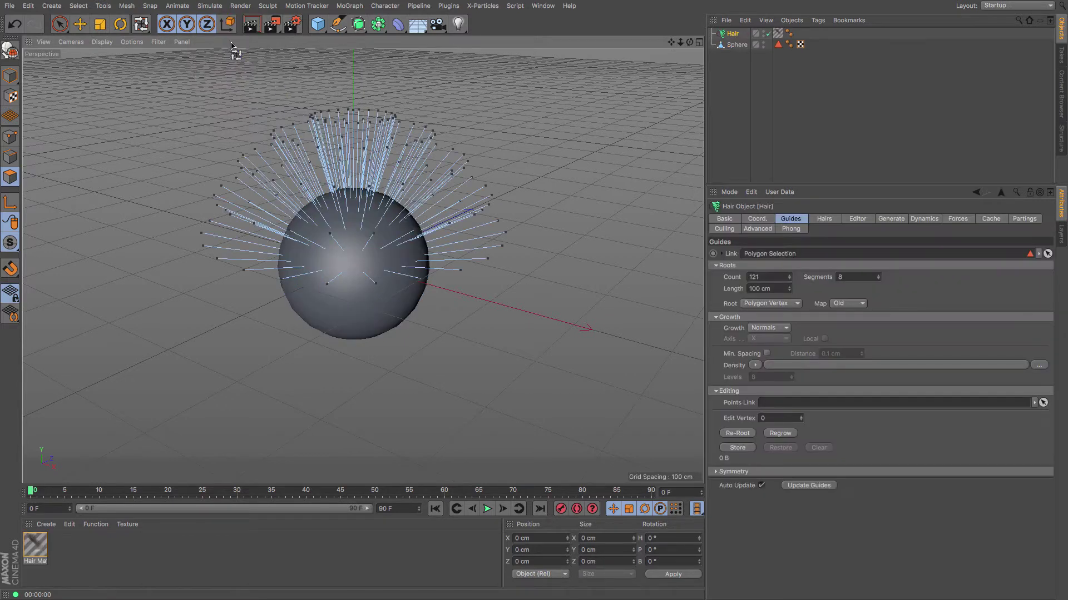
Render the hair in the view, play the dynamics simulation to frame 45, and render the view again
left_click(251, 29)
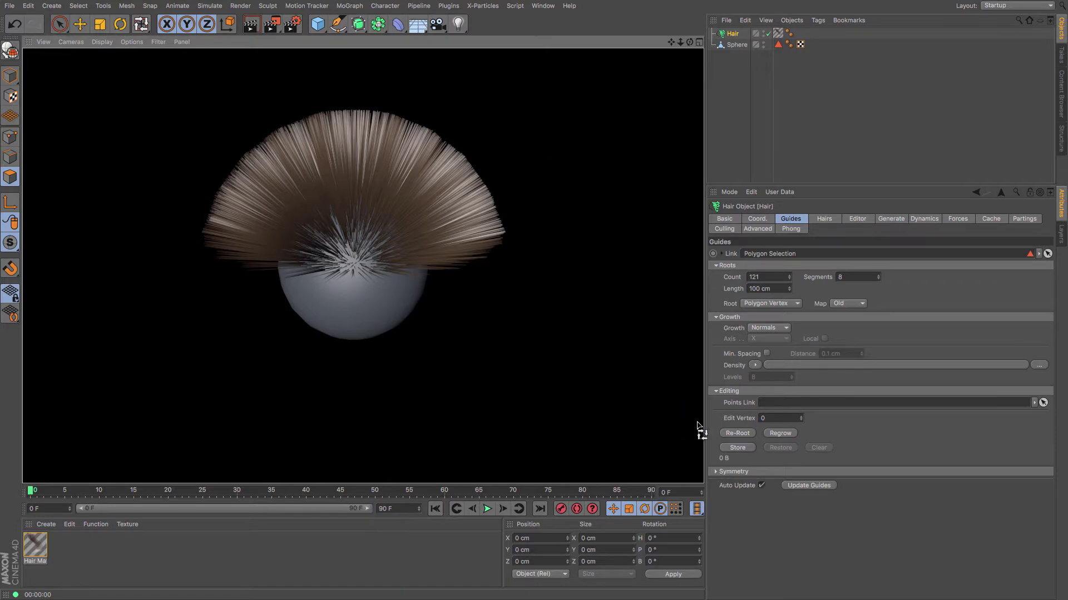
left_click(487, 509)
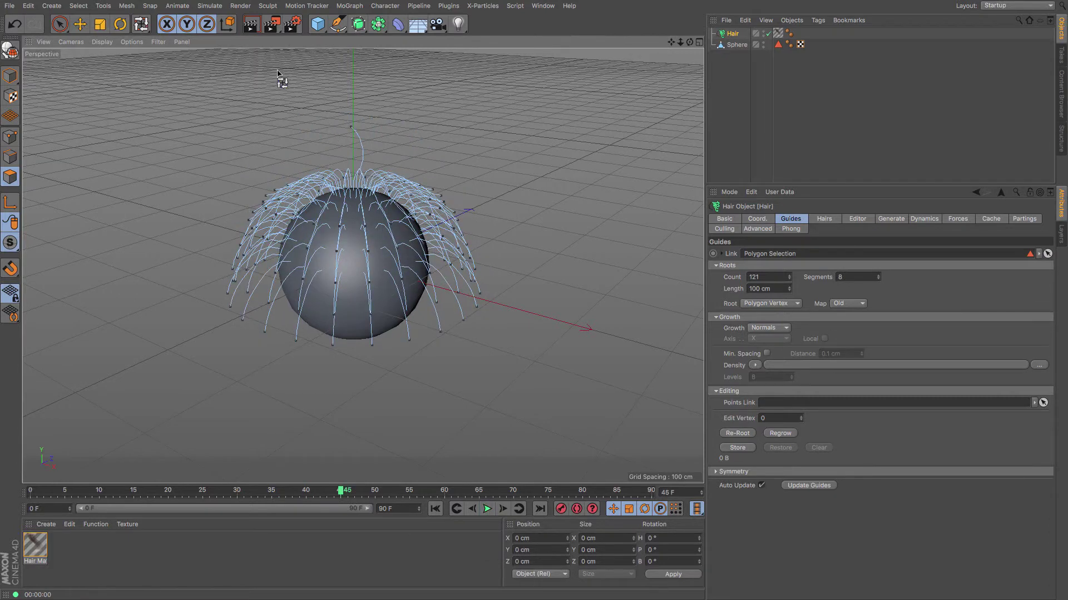
left_click(251, 23)
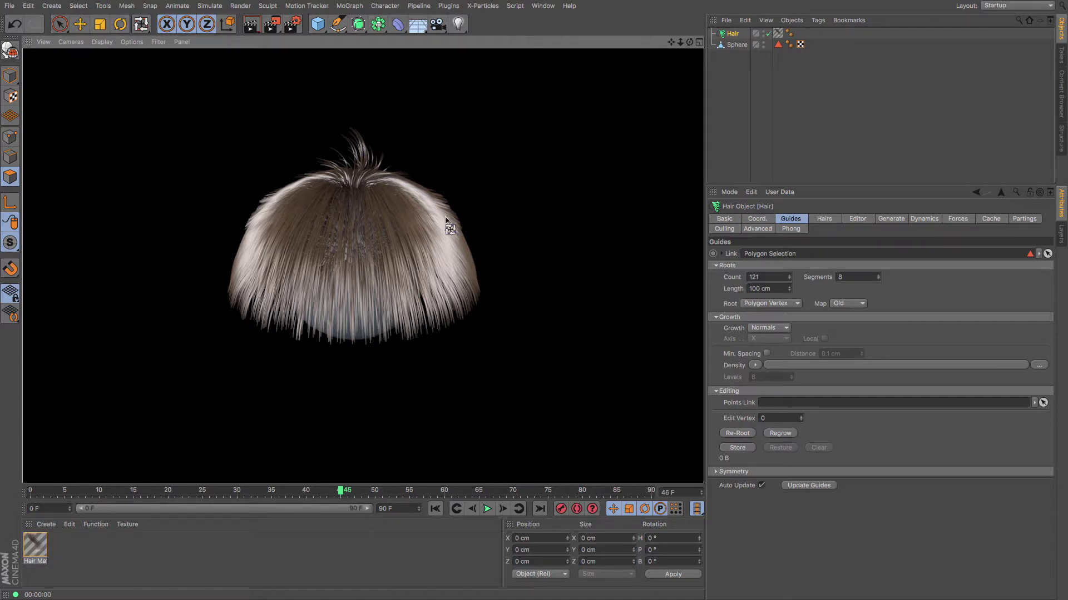
Toggle the hair dynamics off and back on, and enable Rigid while playing the animation
left_click(935, 221)
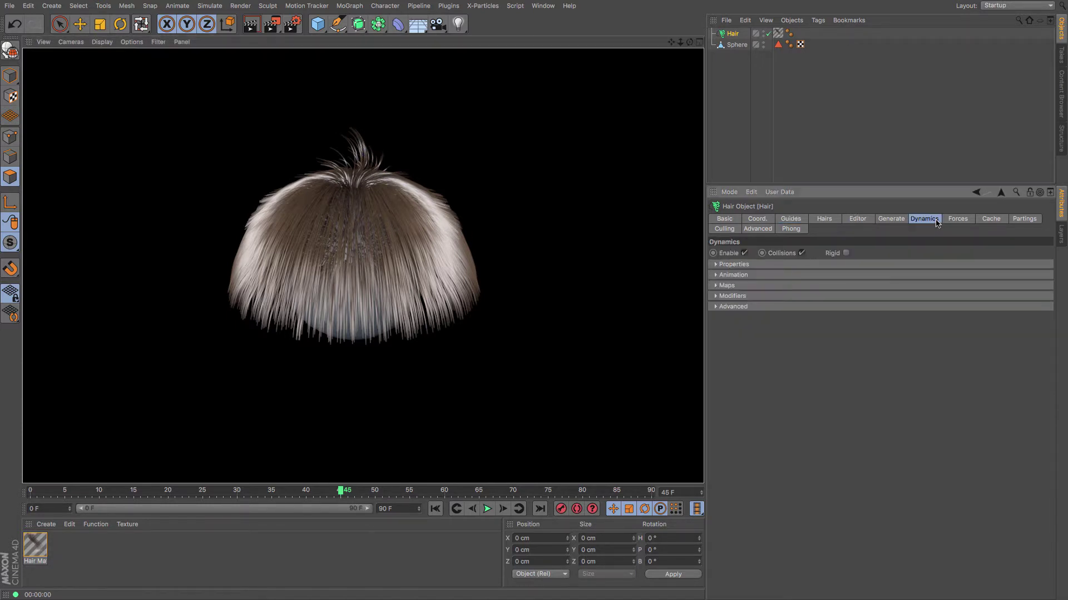
left_click(744, 253)
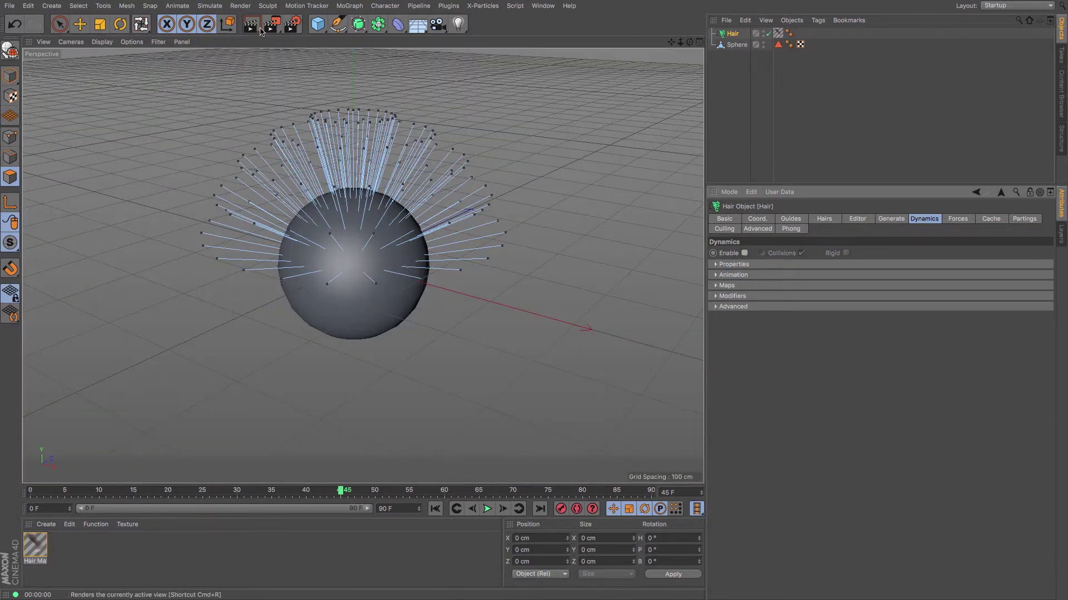
left_click(744, 254)
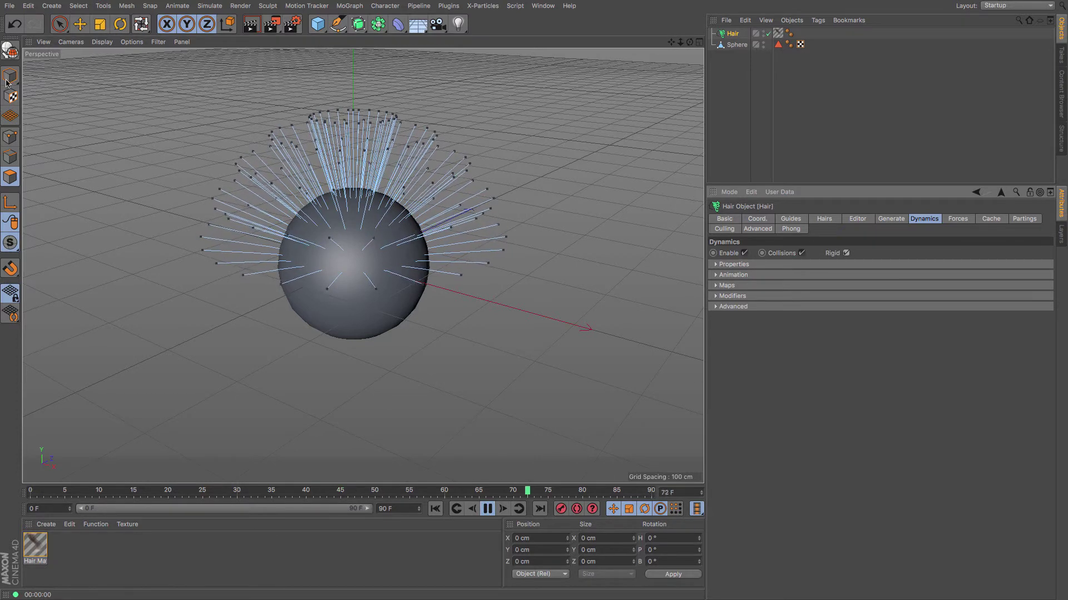
Move the whole sphere during playback to about X 14.8, Y -8.2, Z 7.3 cm, and return the animation to frame 0
left_click(743, 48)
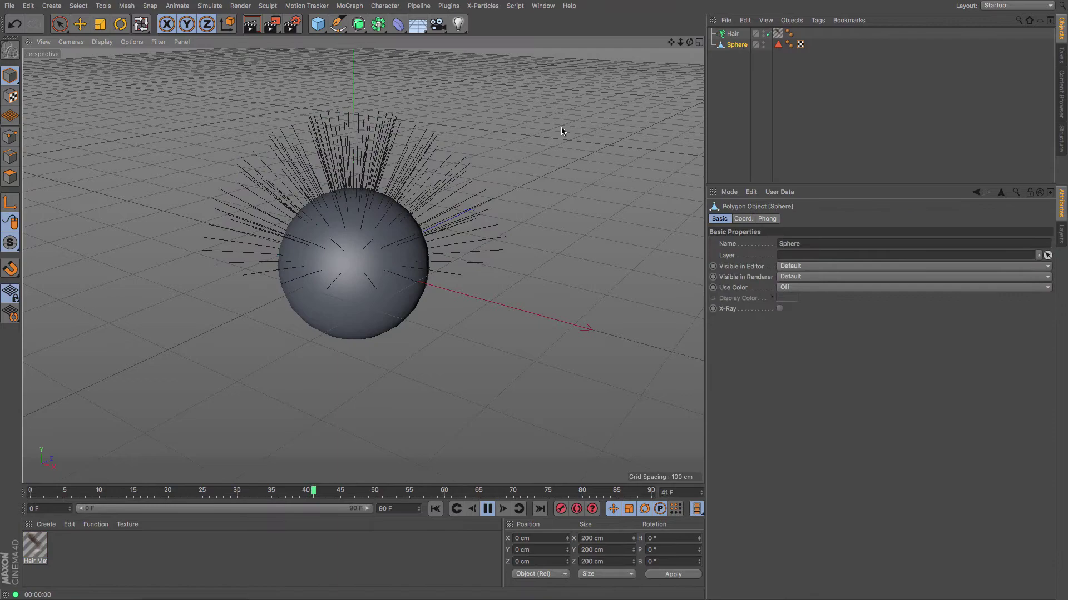
key("e")
left_click_drag(124, 105, 141, 129)
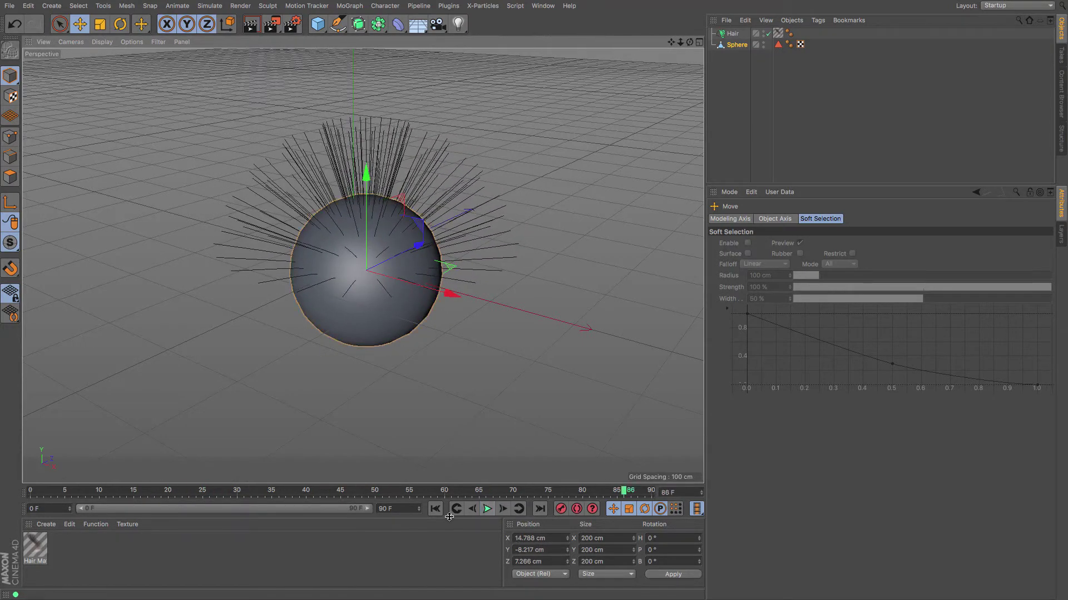
left_click(487, 508)
left_click(435, 508)
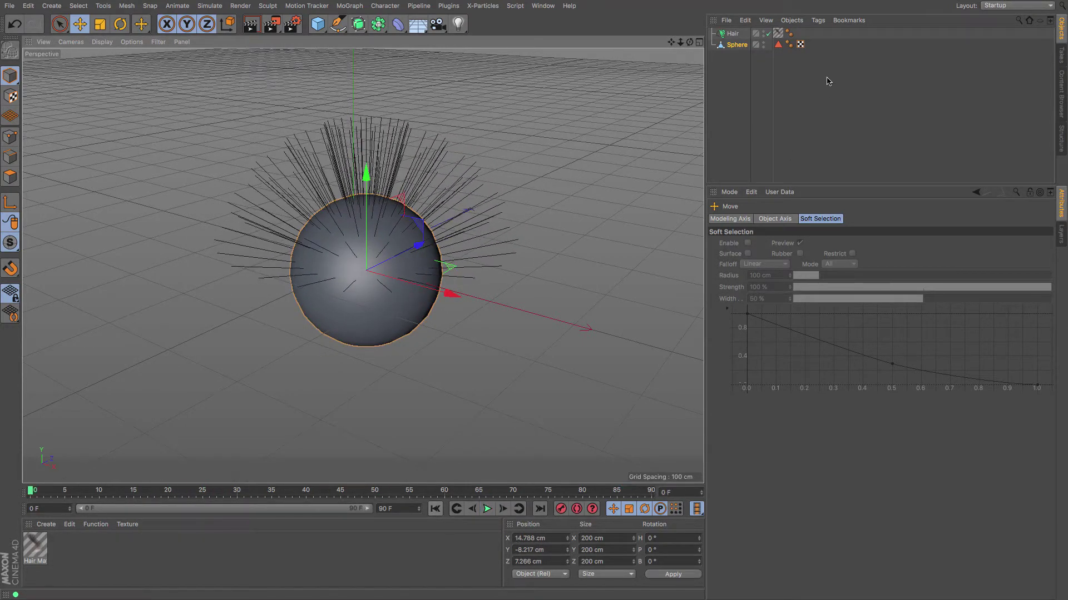
Disable dynamics on the Hair object
left_click(732, 33)
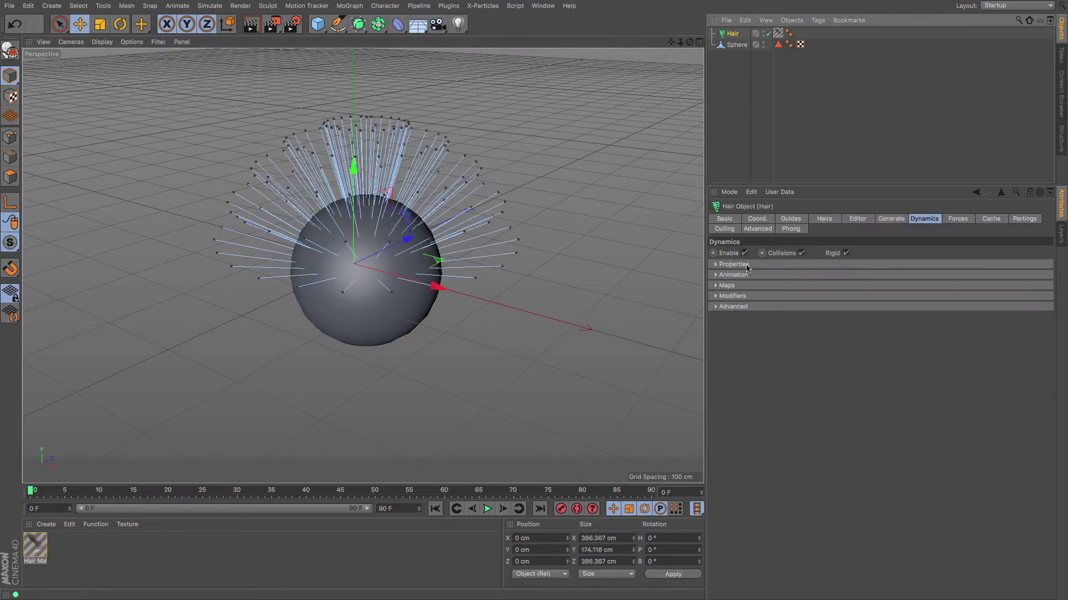
left_click(744, 253)
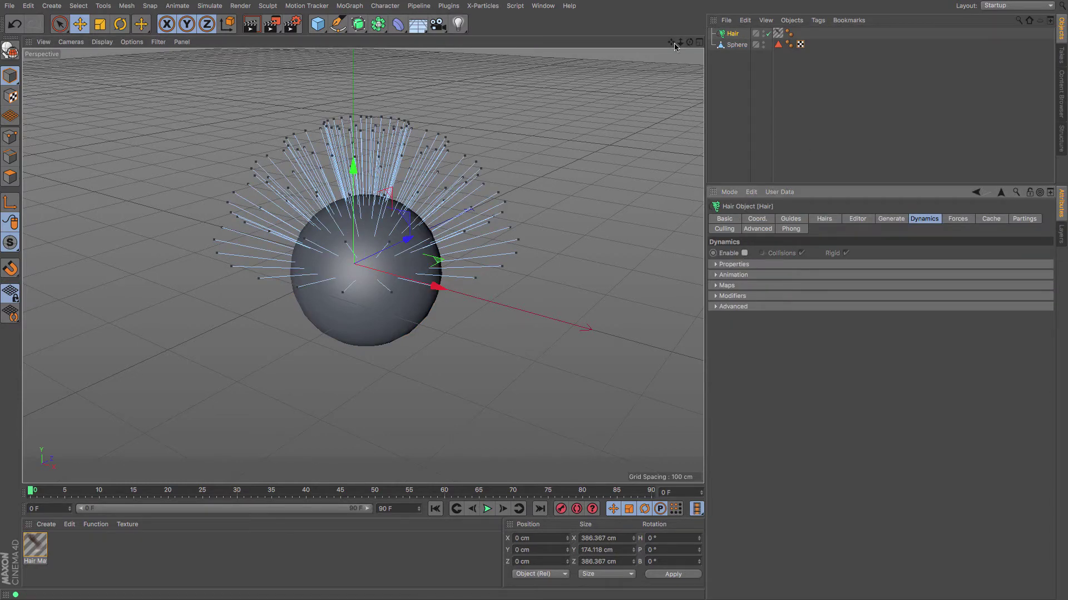
Shorten the hair guides to 22 cm, render the view as a test, and lengthen the guides to 80 cm
left_click_drag(671, 43, 690, 58)
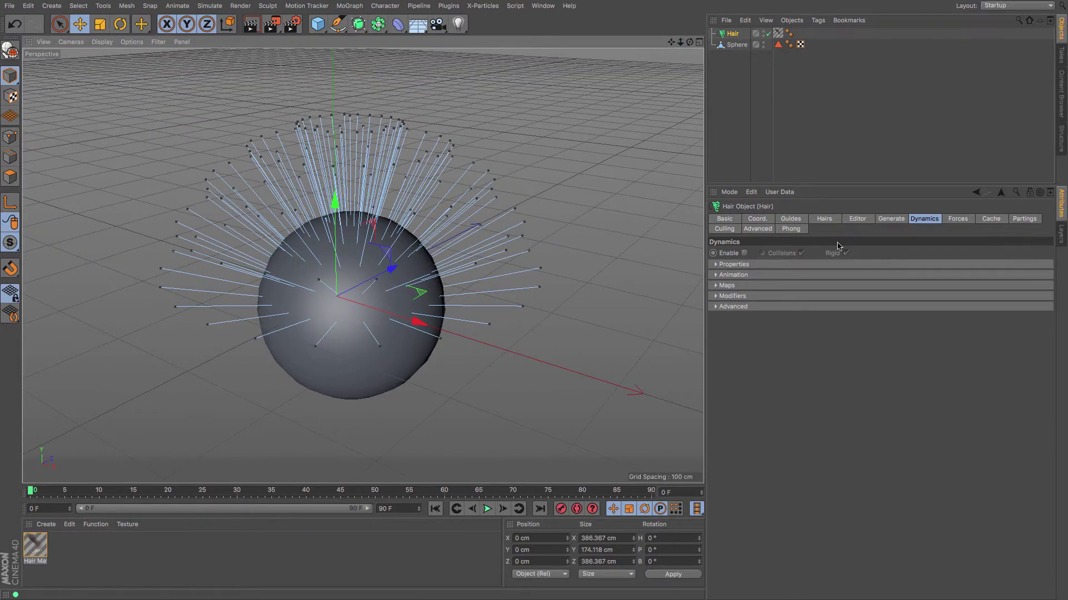
left_click(796, 220)
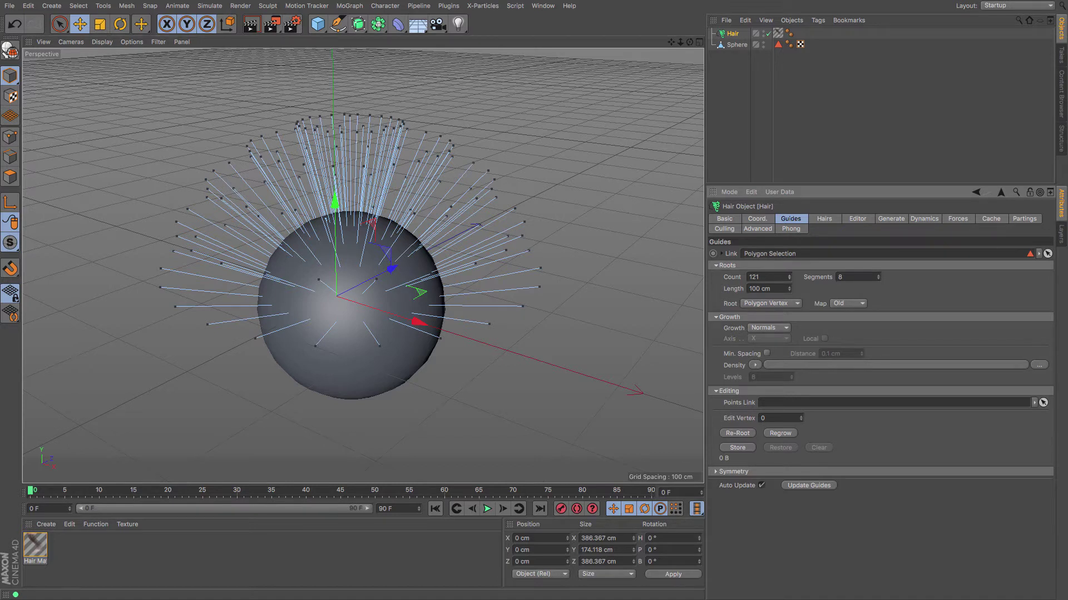
mouse_move(789, 276)
left_mouse_down()
mouse_move(789, 323)
mouse_move(789, 277)
left_mouse_up()
left_click_drag(792, 292, 775, 318)
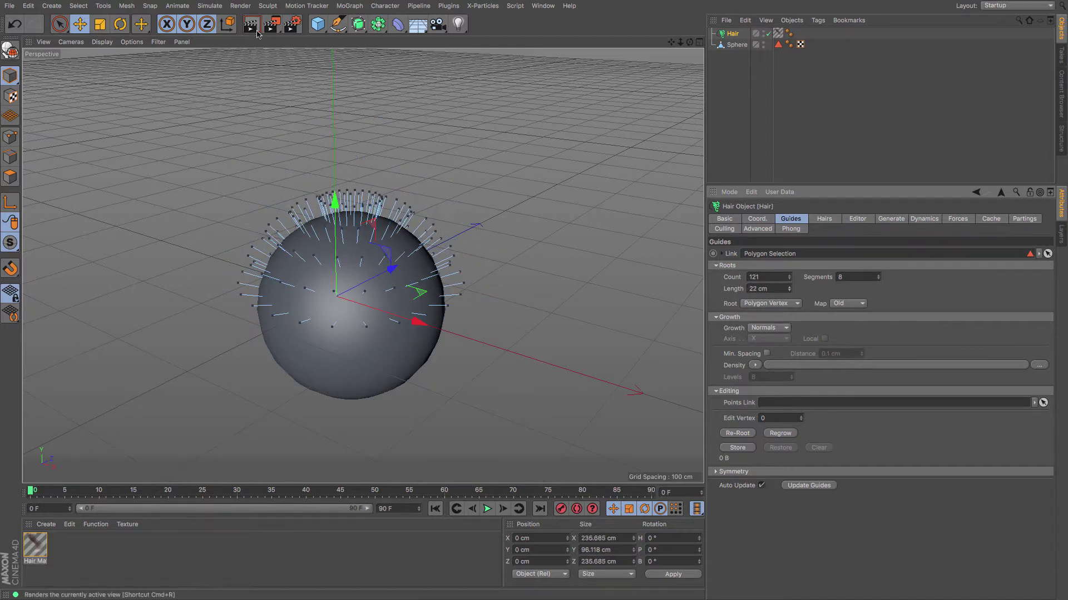
left_click(250, 24)
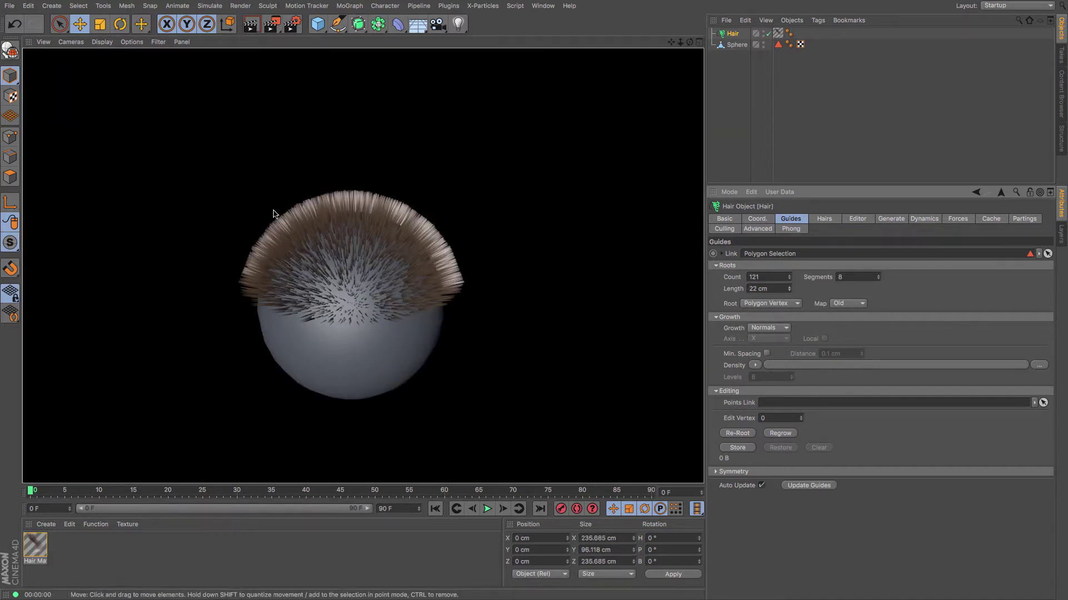
mouse_move(788, 293)
left_mouse_down()
mouse_move(789, 272)
mouse_move(790, 292)
left_mouse_up()
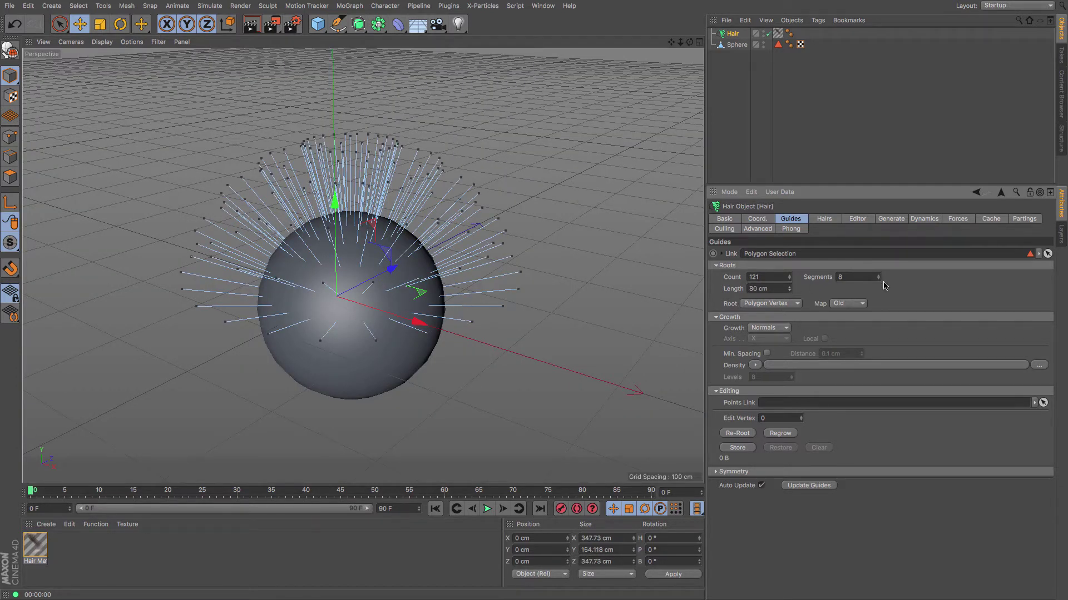
Test-render the hair with a count of 1000, and raise the hair count to 10000 and render again
left_click(820, 221)
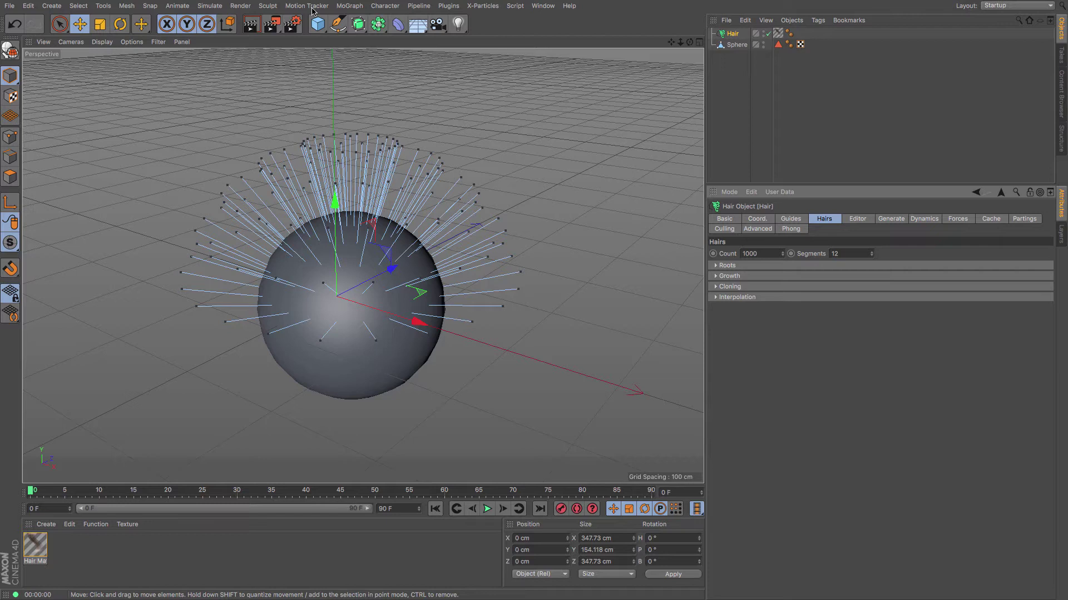
left_click(250, 24)
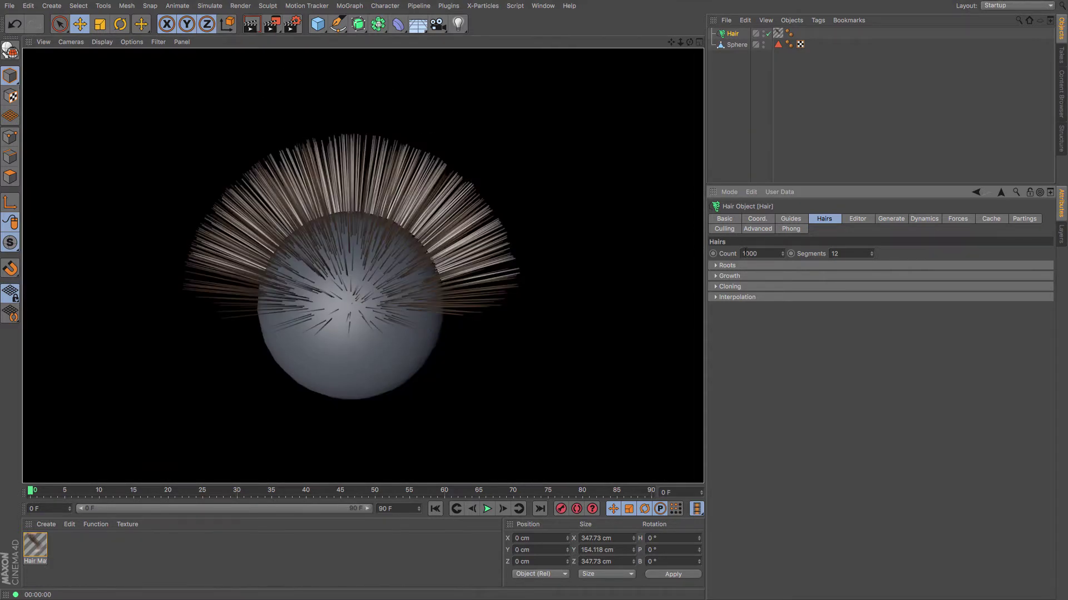
type("0")
key("Return")
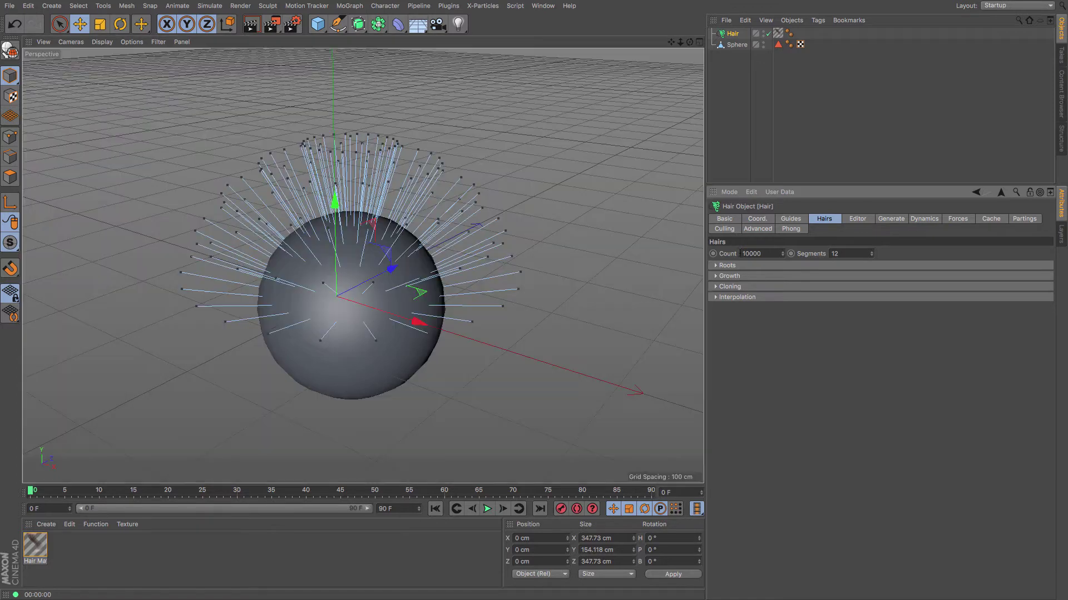
left_click(251, 24)
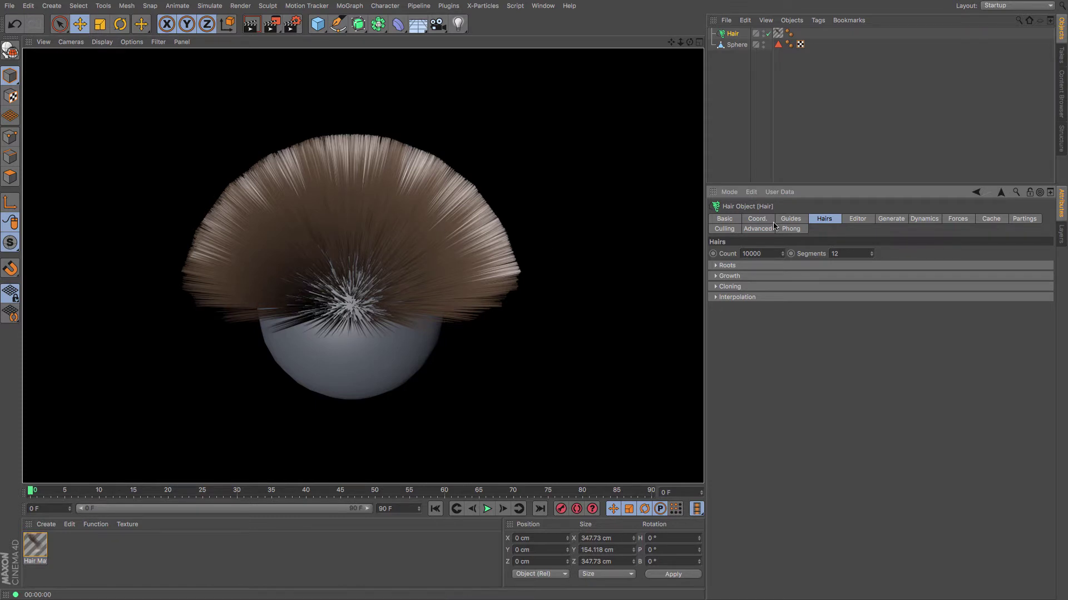
left_click(864, 220)
left_click(890, 221)
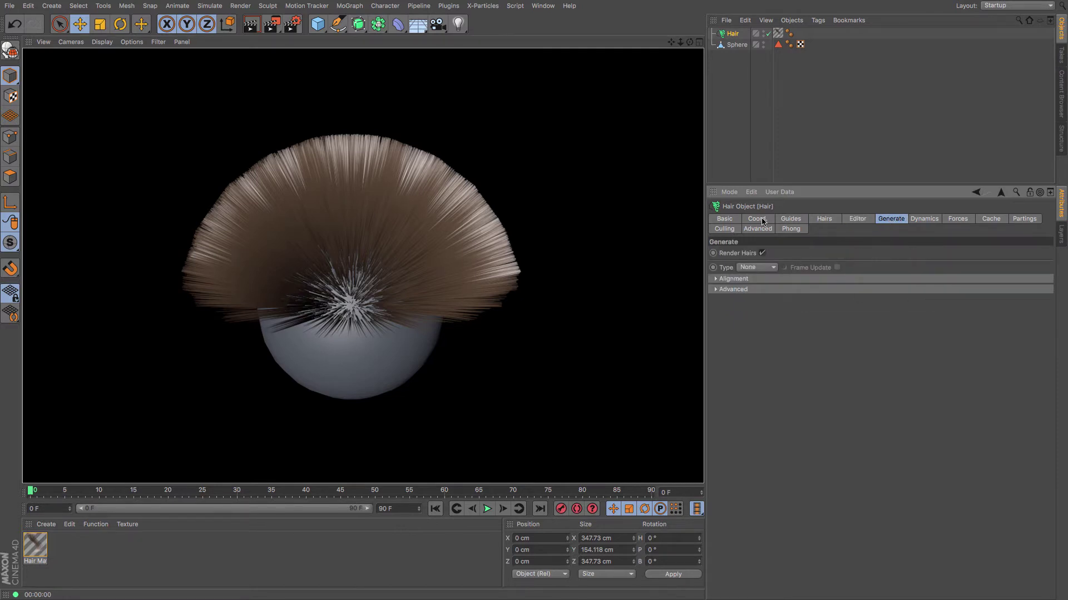
left_click(786, 221)
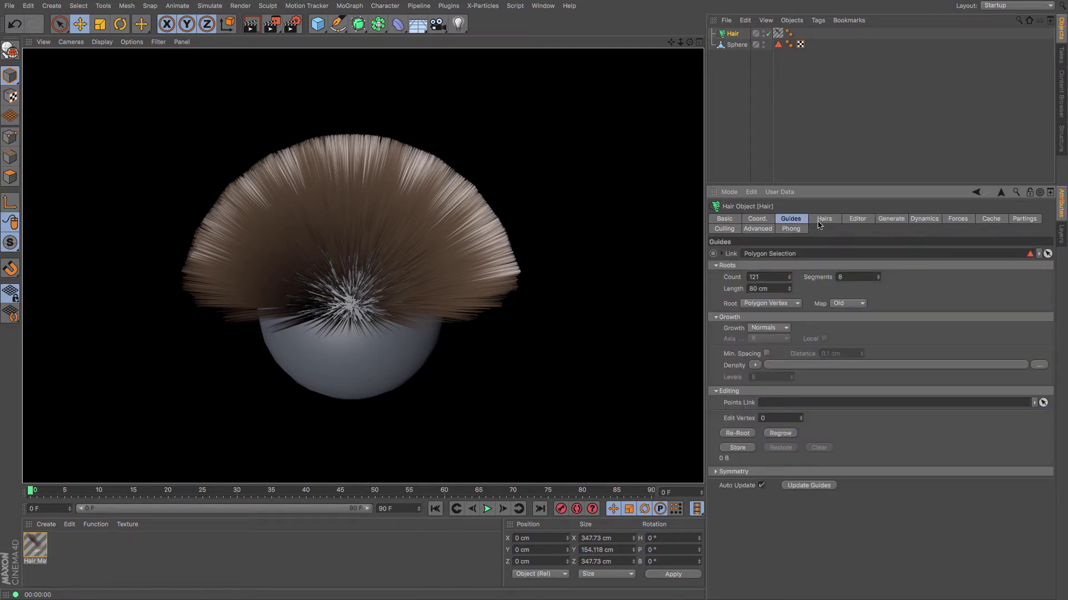
left_click(819, 222)
left_click(800, 217)
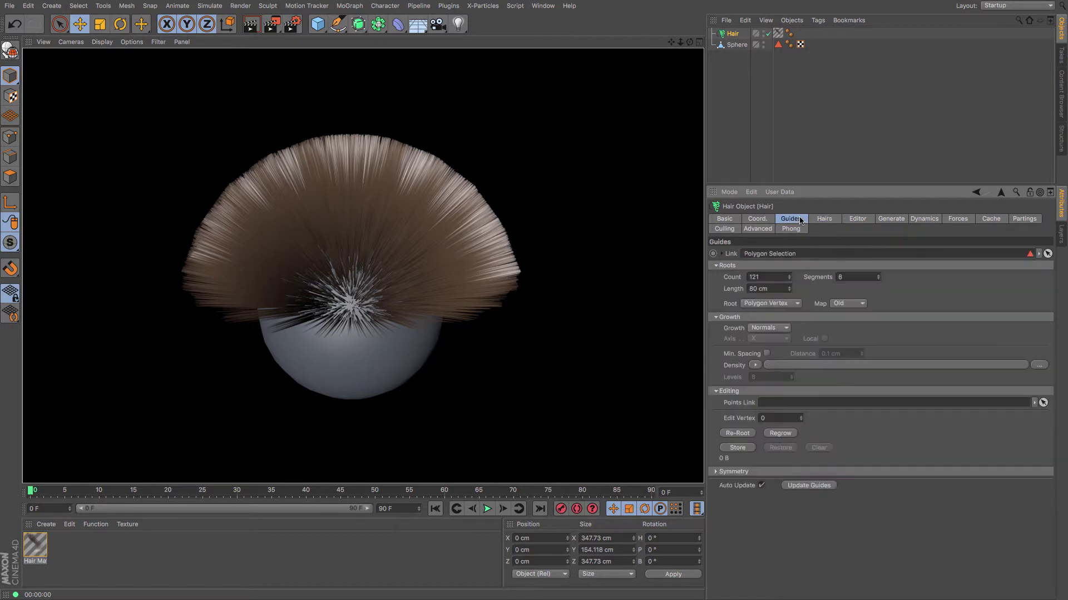
Use the Brush hair tool to brush the guides on both sides of the sphere upward and sweep the top guides over
left_click(733, 35)
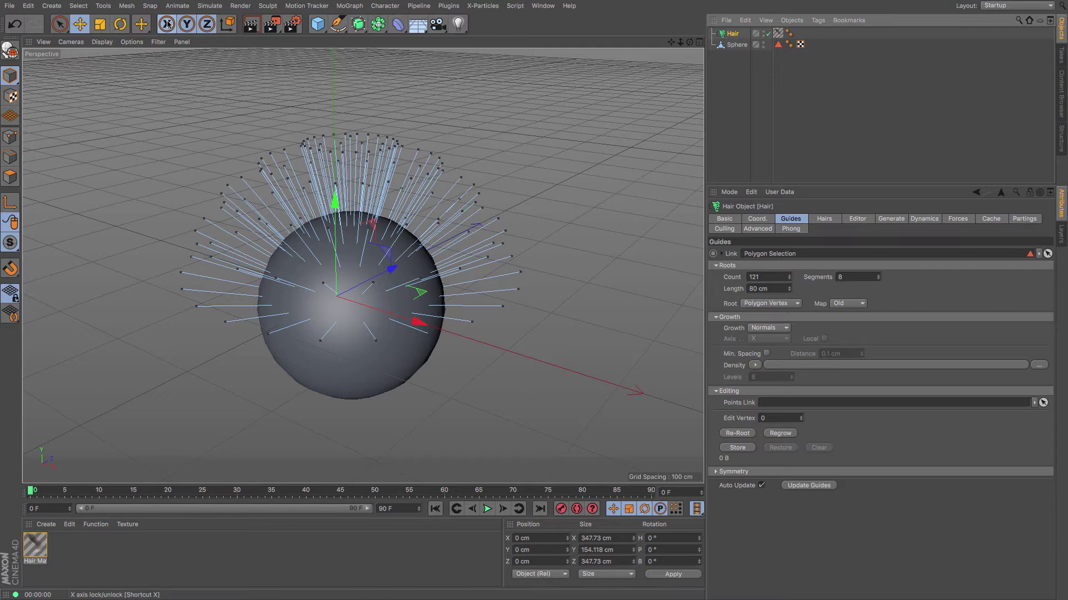
left_click(228, 7)
mouse_move(214, 10)
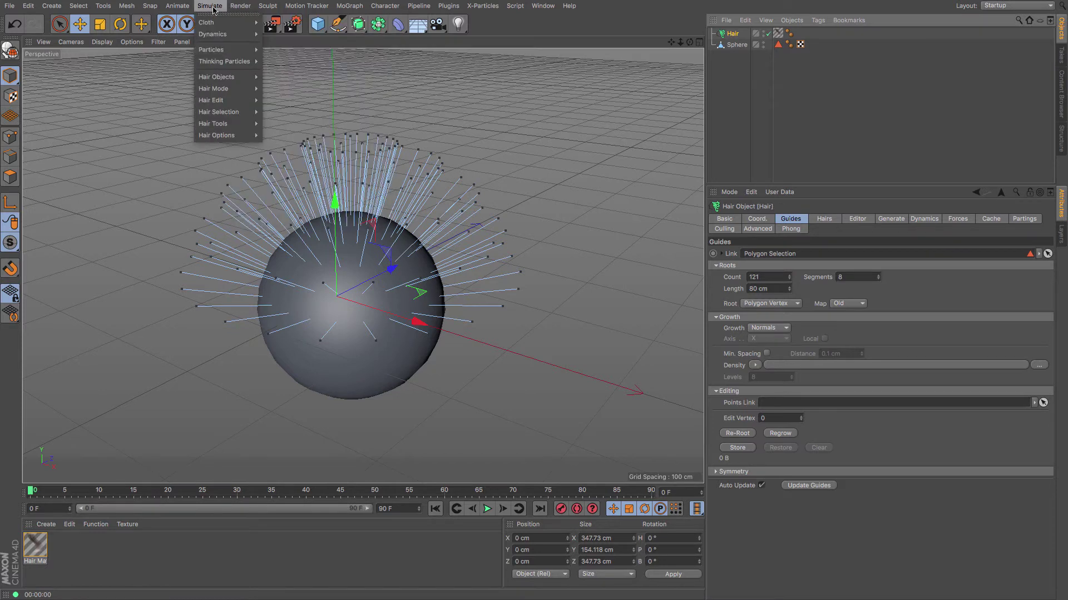
mouse_move(225, 89)
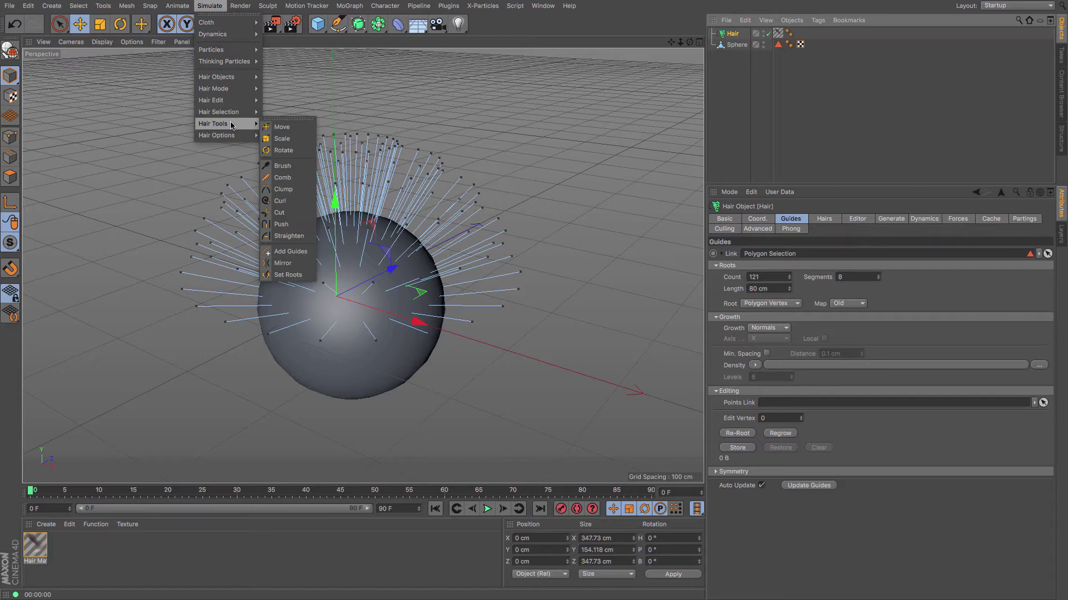
left_click(278, 166)
mouse_move(224, 298)
left_mouse_down()
mouse_move(210, 333)
mouse_move(221, 229)
mouse_move(238, 167)
mouse_move(258, 148)
left_mouse_up()
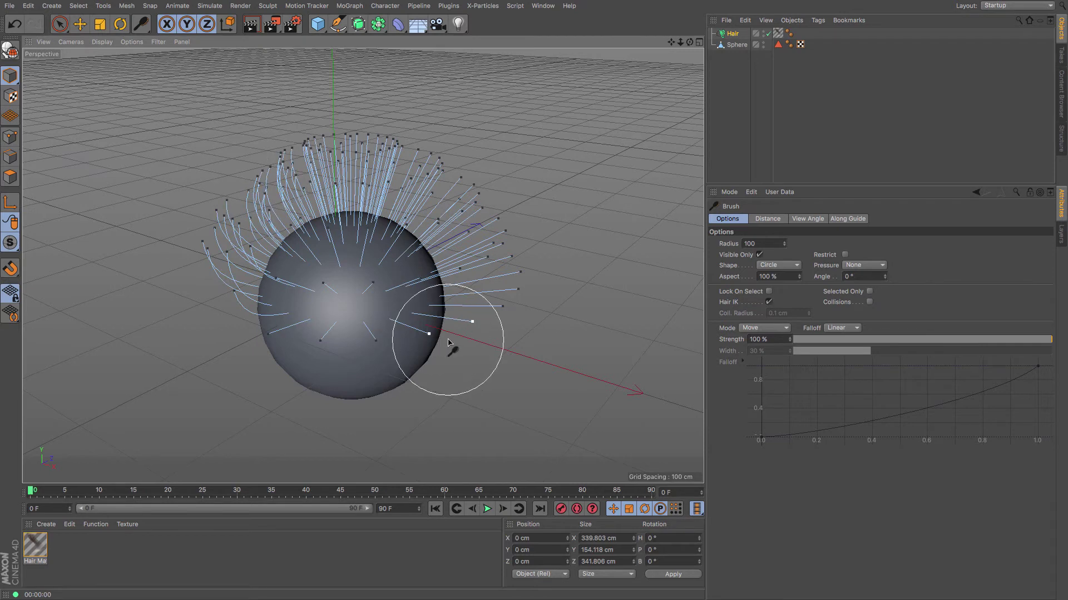
mouse_move(448, 348)
left_mouse_down()
mouse_move(502, 254)
mouse_move(493, 216)
left_mouse_up()
left_click_drag(479, 293, 482, 217)
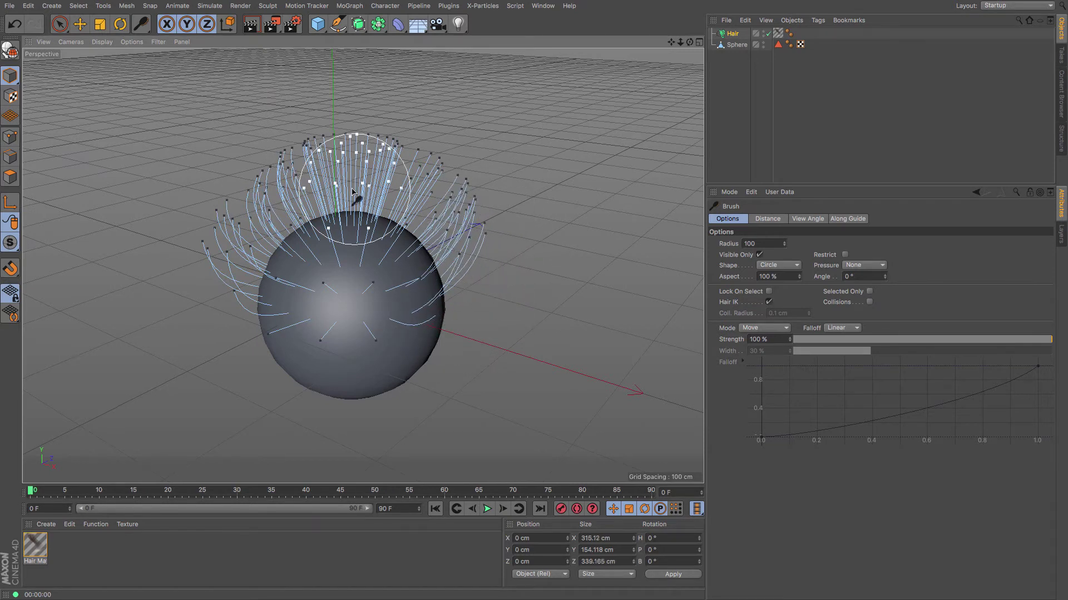
mouse_move(329, 189)
left_mouse_down()
mouse_move(379, 158)
mouse_move(460, 162)
mouse_move(279, 133)
left_mouse_up()
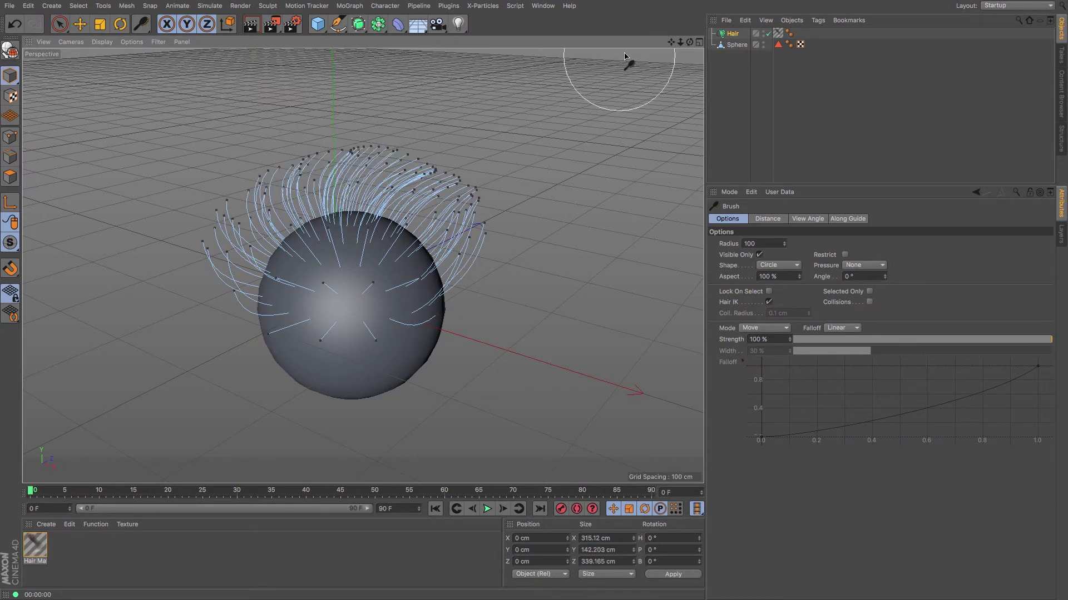
From the side, brush the front and top hair guides down and toward the back of the sphere
left_click_drag(689, 40, 625, 84)
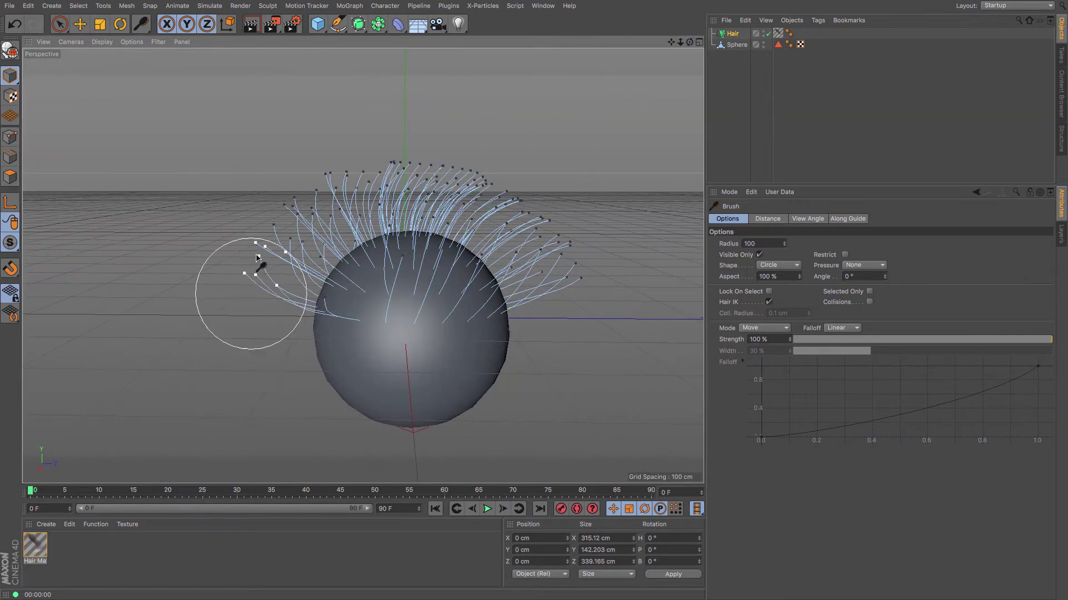
mouse_move(241, 268)
left_mouse_down()
mouse_move(395, 155)
mouse_move(600, 202)
left_mouse_up()
left_click_drag(250, 172, 608, 202)
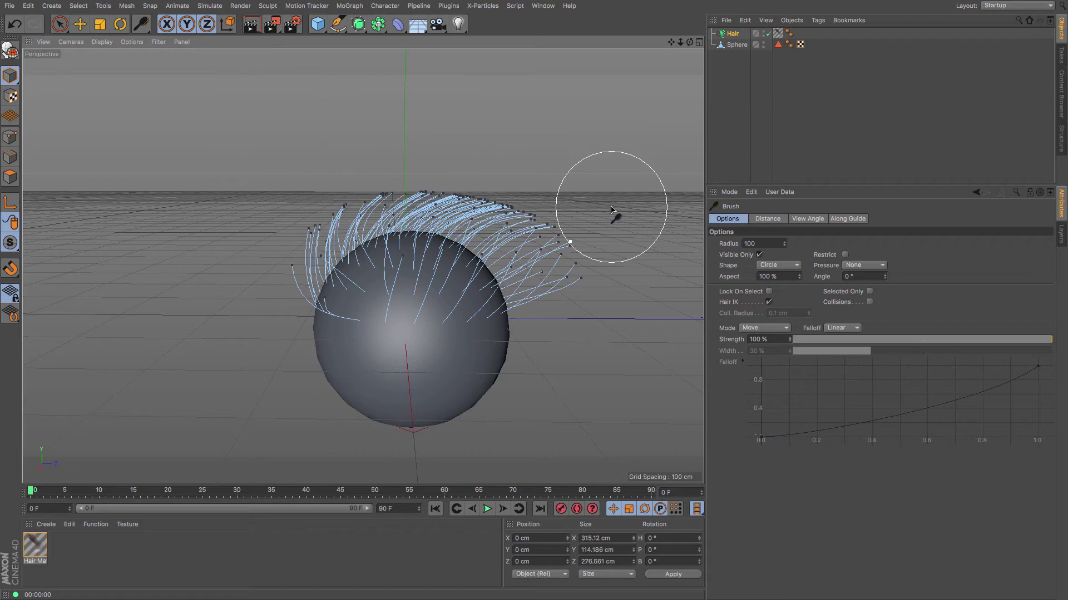
From above, brush the outward-pointing guides on both sides of the sphere inward and toward the back
mouse_move(689, 42)
left_mouse_down()
mouse_move(790, 50)
mouse_move(806, 128)
left_mouse_up()
left_click_drag(150, 298, 203, 119)
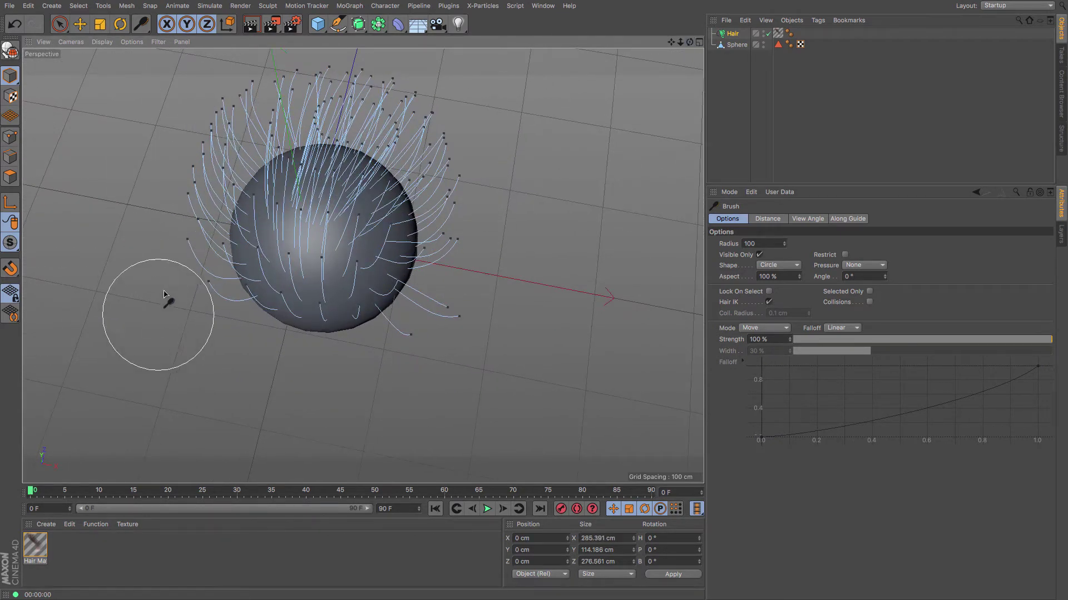
left_click_drag(167, 300, 288, 157)
left_click_drag(393, 378, 477, 260)
mouse_move(428, 310)
left_mouse_down()
mouse_move(478, 119)
mouse_move(444, 272)
mouse_move(534, 179)
left_mouse_up()
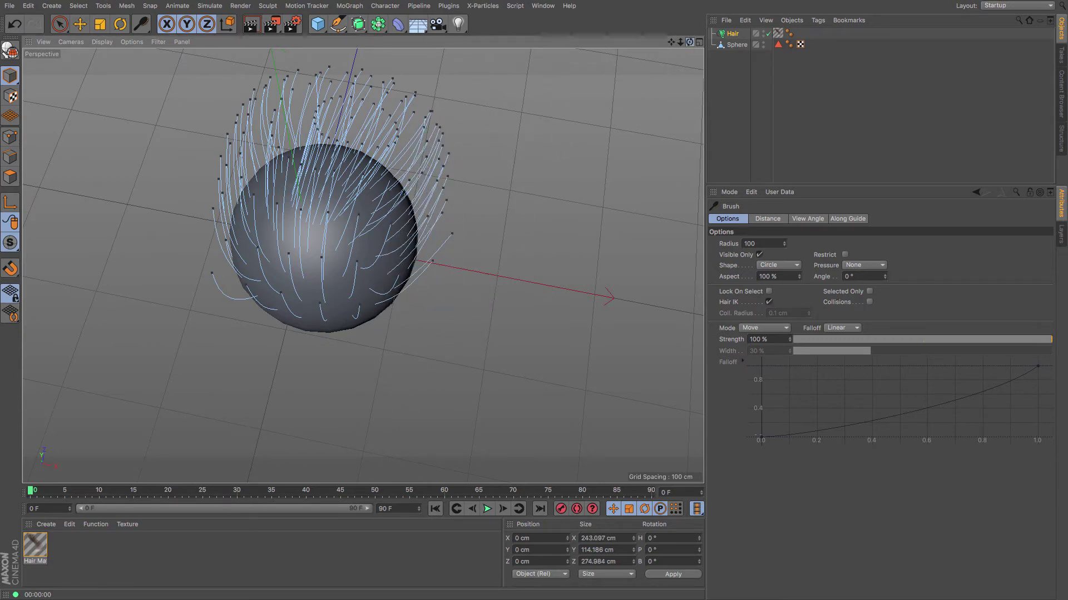
Enlarge the brush radius to 205 and sweep the hair guides across the sphere toward the back in a broad stroke
left_click_drag(689, 42, 601, 64)
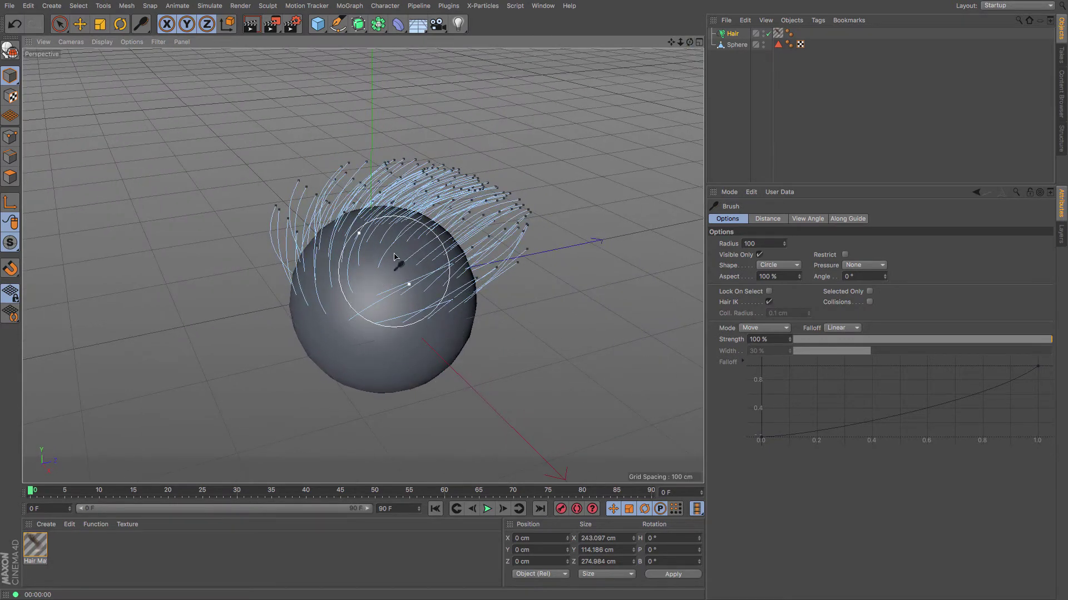
key("bracketright")
key("bracketright")
key("bracketright")
key("bracketright")
key("bracketright")
key("bracketright")
key("bracketright")
key("bracketright")
key("bracketright")
key("bracketright")
key("bracketright")
key("bracketright")
key("bracketright")
key("bracketright")
key("bracketright")
key("bracketright")
key("bracketright")
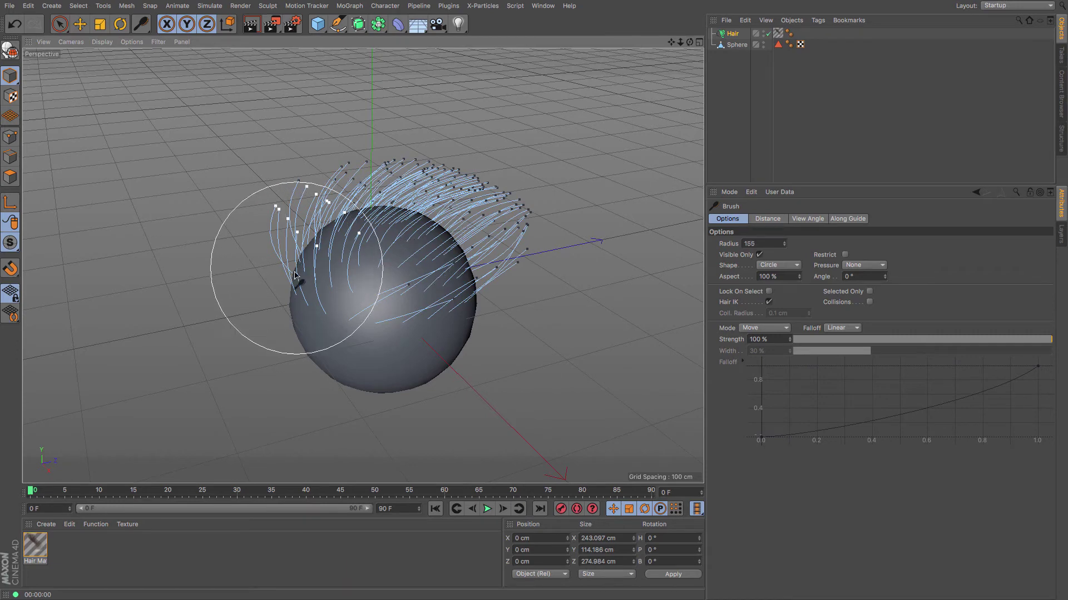
mouse_move(261, 295)
left_mouse_down()
mouse_move(389, 177)
mouse_move(574, 165)
left_mouse_up()
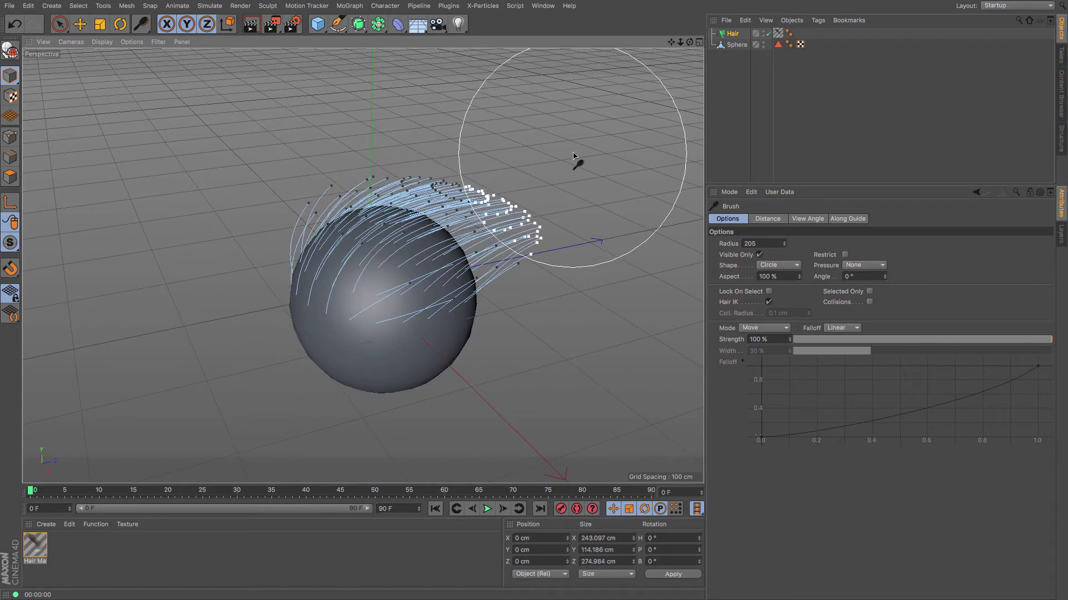
Brush the stray front guides back over the sphere with a brush radius of 26, and test-render the view
middle_click_drag(574, 165, 491, 178)
key("bracketleft")
key("bracketleft")
key("bracketleft")
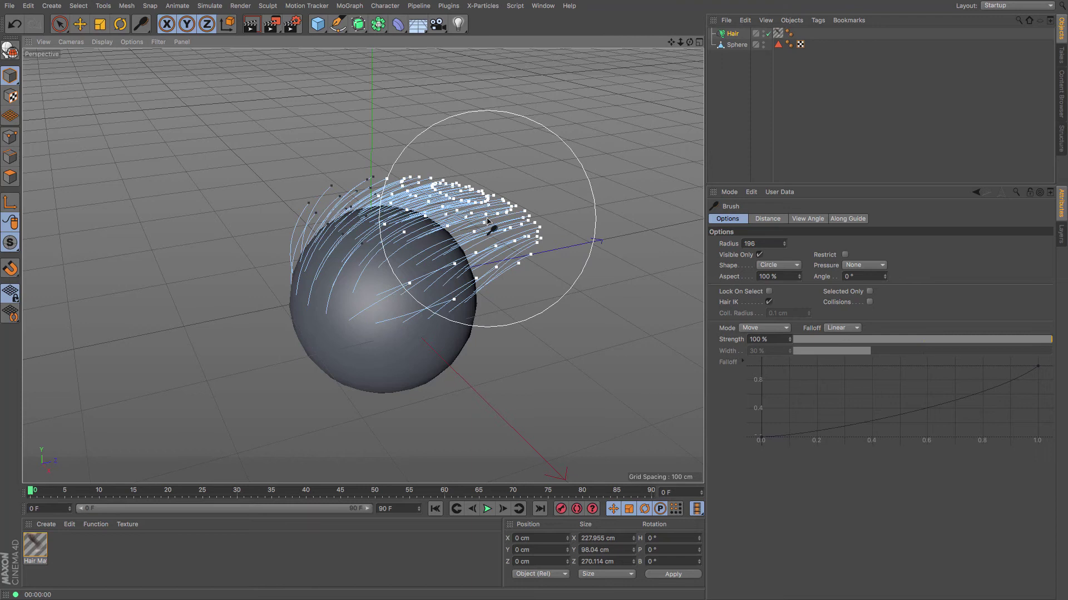
left_click_drag(783, 243, 783, 269)
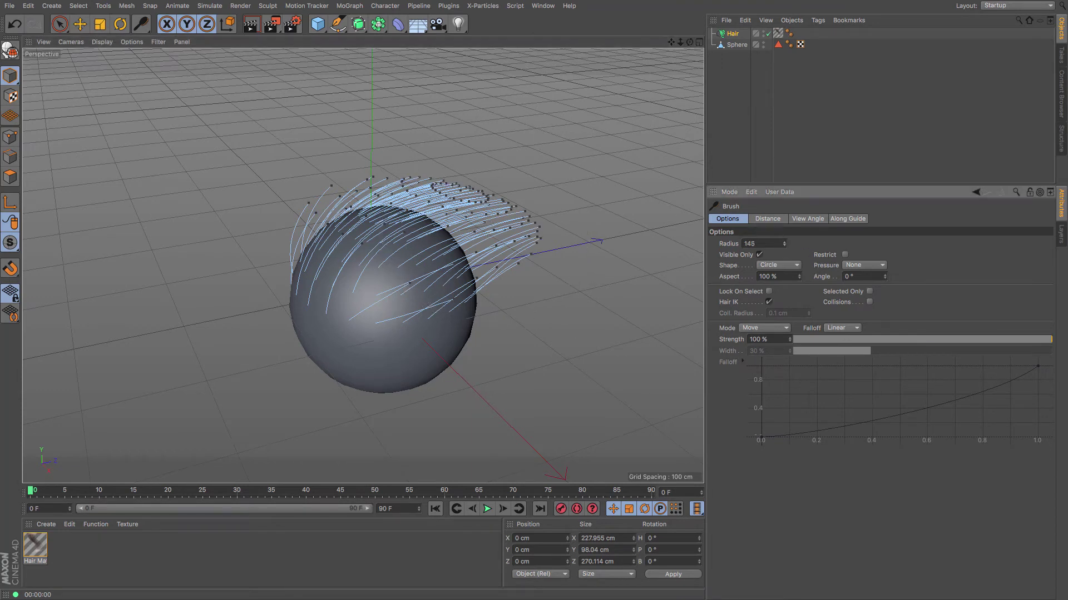
left_click(308, 184)
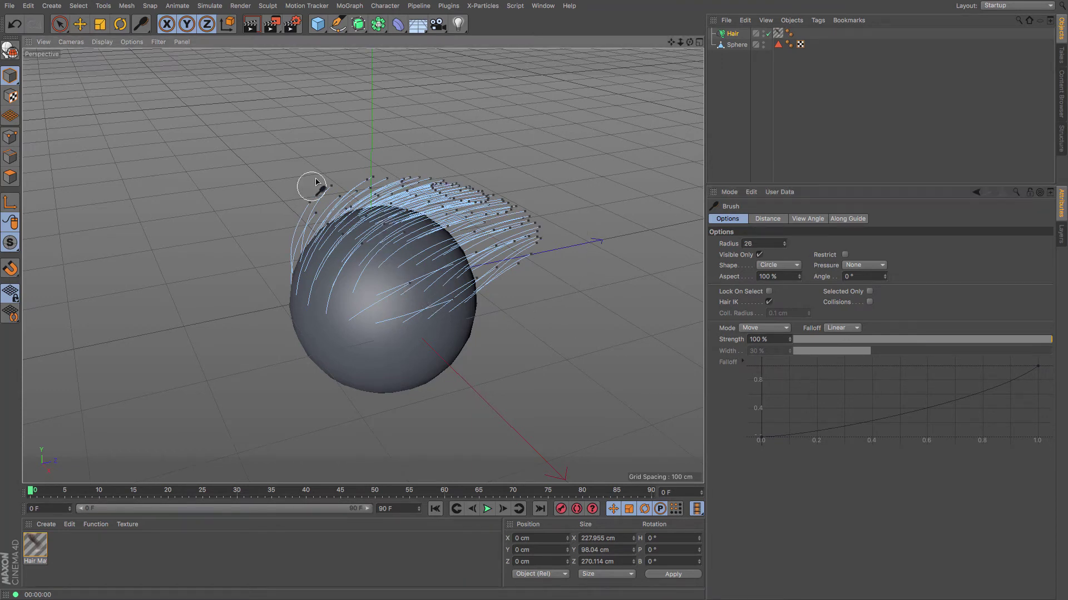
left_click_drag(310, 191, 361, 188)
left_click_drag(278, 202, 343, 189)
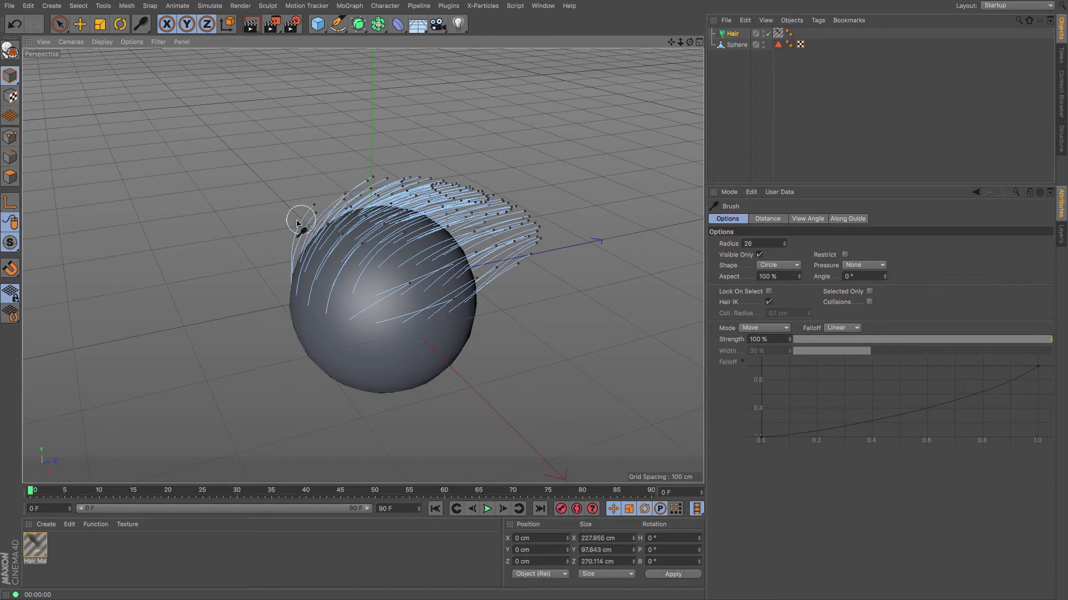
left_click_drag(300, 219, 362, 228)
left_click(250, 25)
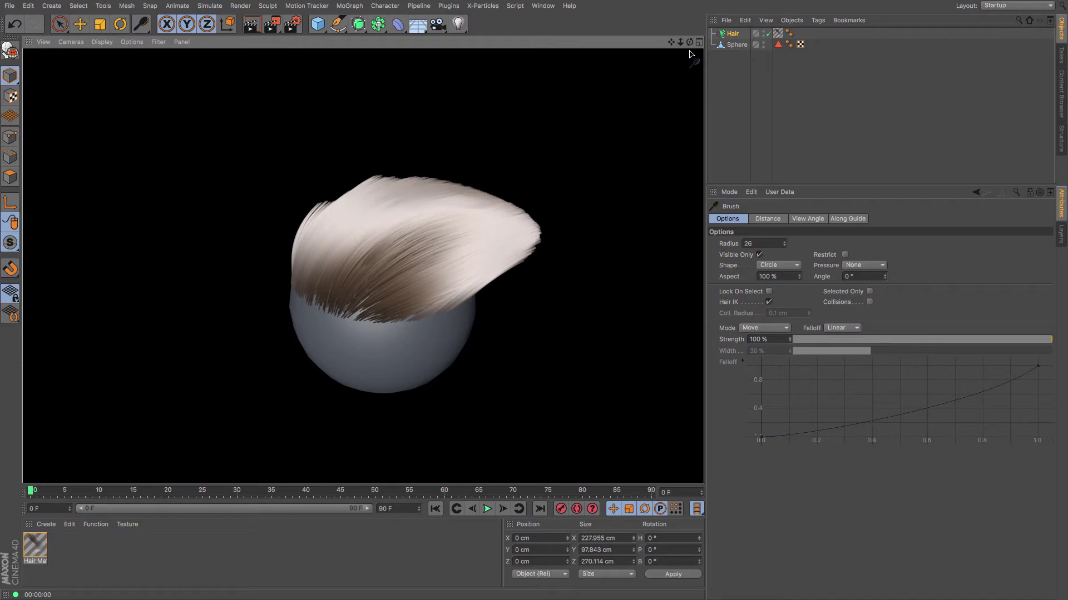
Gather the hair guides with the Clump hair tool and test-render the result
mouse_move(688, 42)
left_mouse_down()
mouse_move(702, 44)
mouse_move(690, 42)
left_mouse_up()
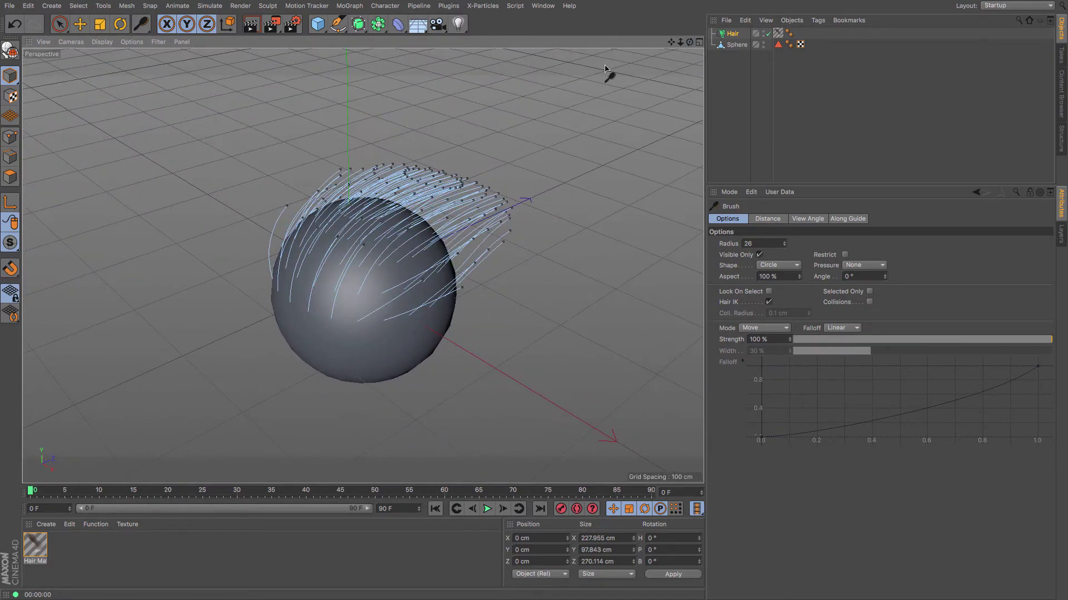
left_click(208, 7)
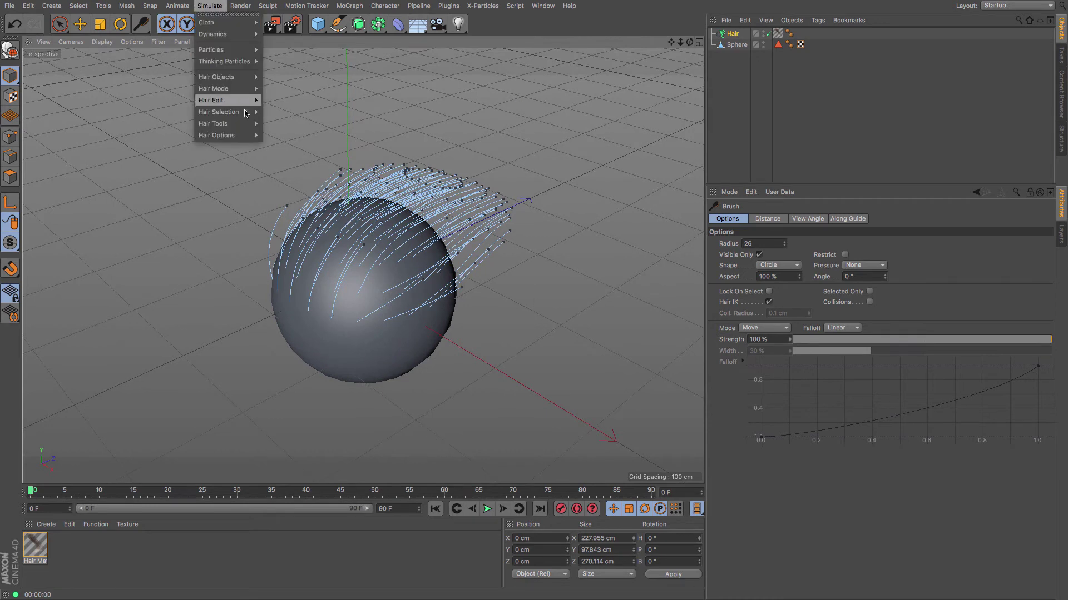
mouse_move(250, 125)
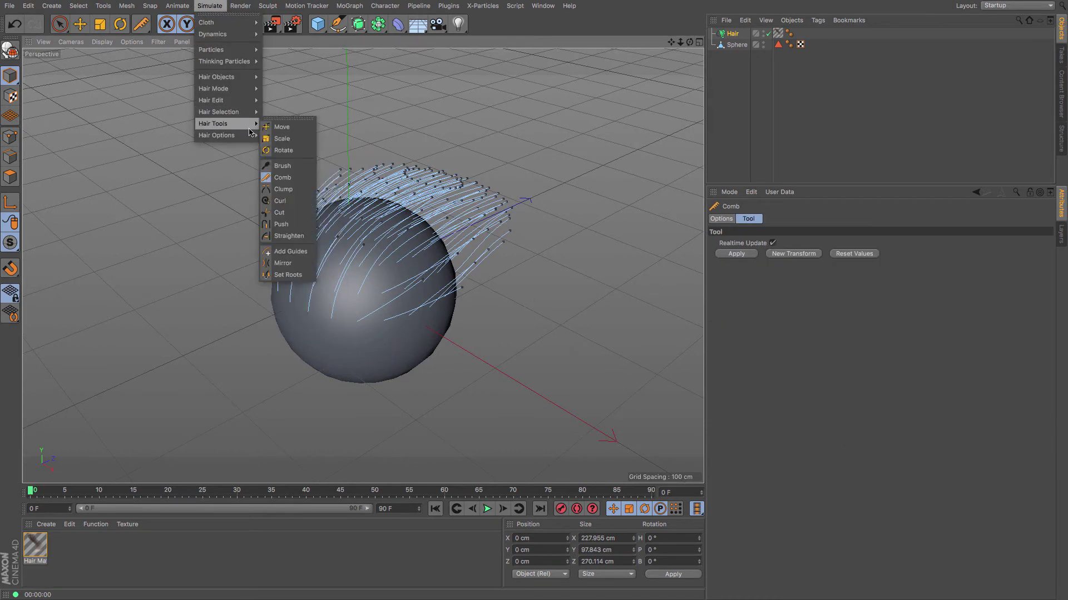
left_click(284, 189)
mouse_move(364, 178)
left_mouse_down()
mouse_move(436, 178)
mouse_move(381, 174)
left_mouse_up()
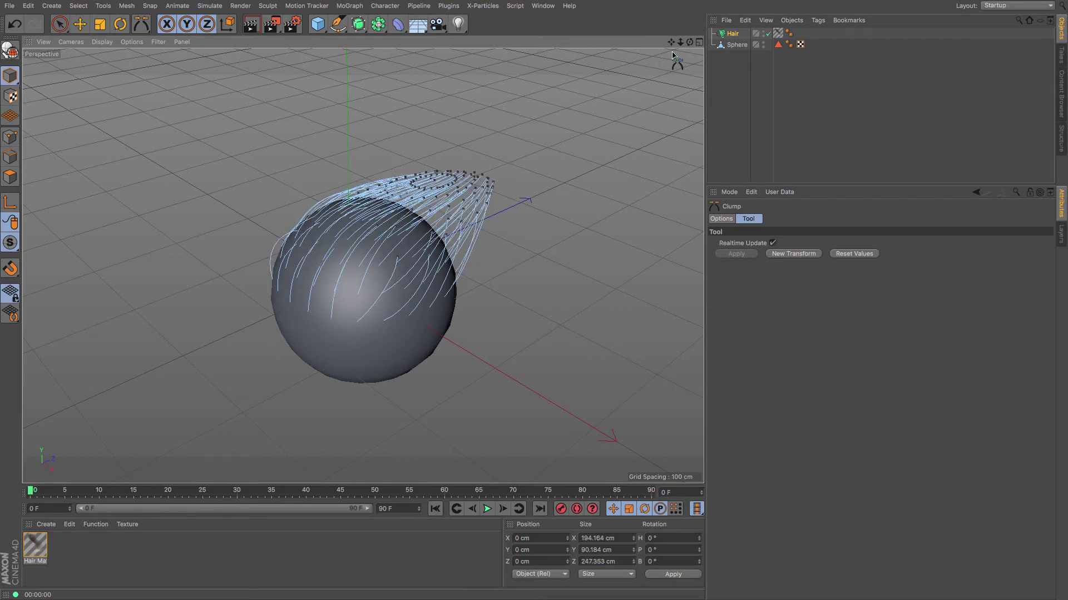
left_click_drag(689, 44, 347, 74)
key("ctrl+r")
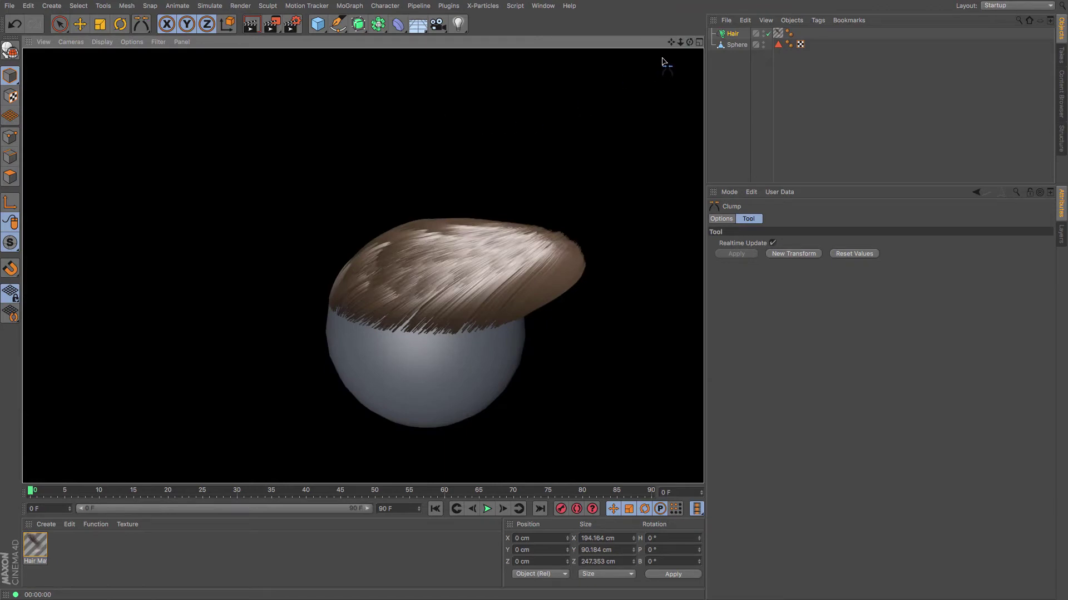
Curl the hair guides with the Curl hair tool and test-render the view
mouse_move(689, 44)
left_mouse_down()
mouse_move(362, 265)
mouse_move(362, 222)
left_mouse_up()
left_click_drag(672, 43, 362, 265)
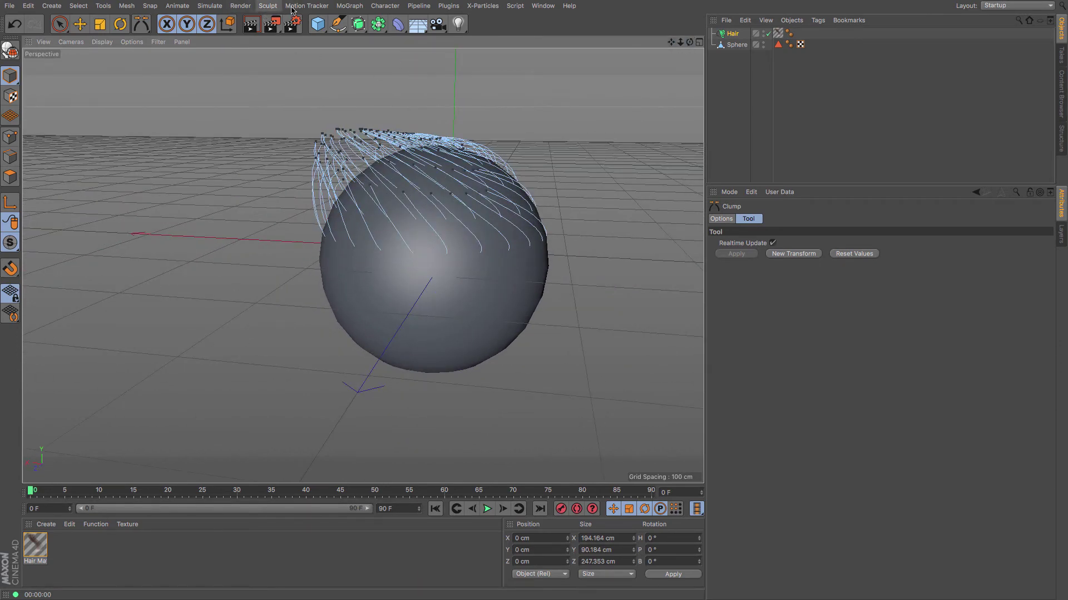
left_click(210, 5)
mouse_move(247, 127)
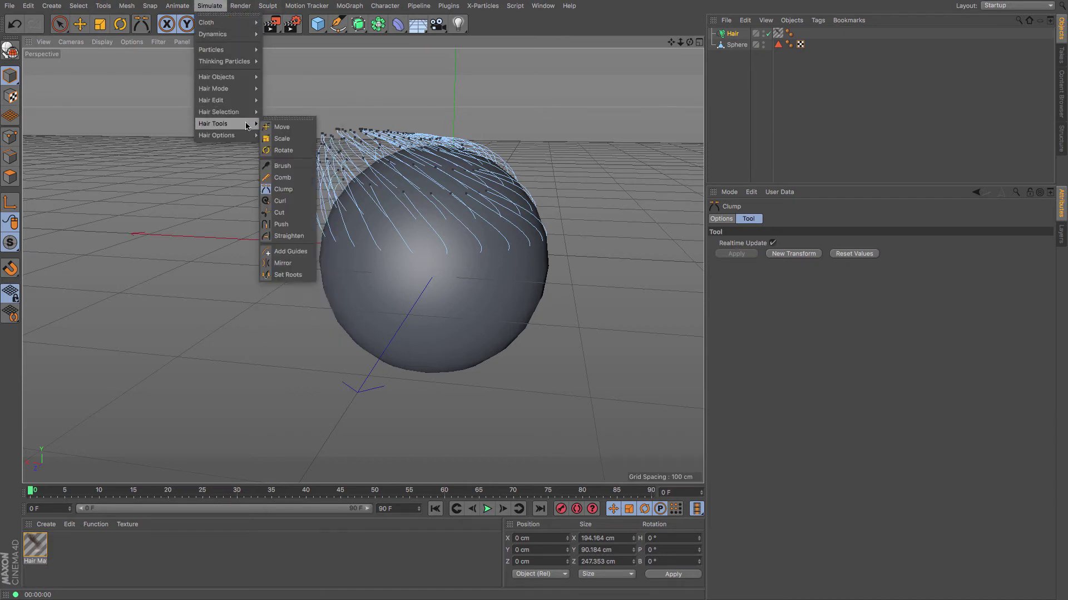
left_click(287, 201)
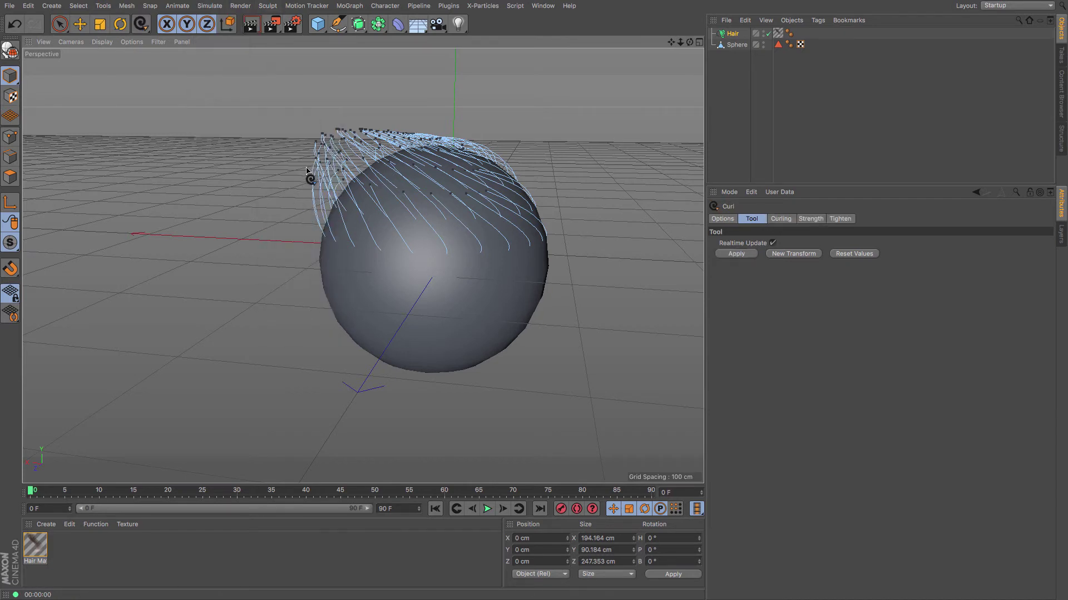
left_click_drag(310, 173, 331, 93)
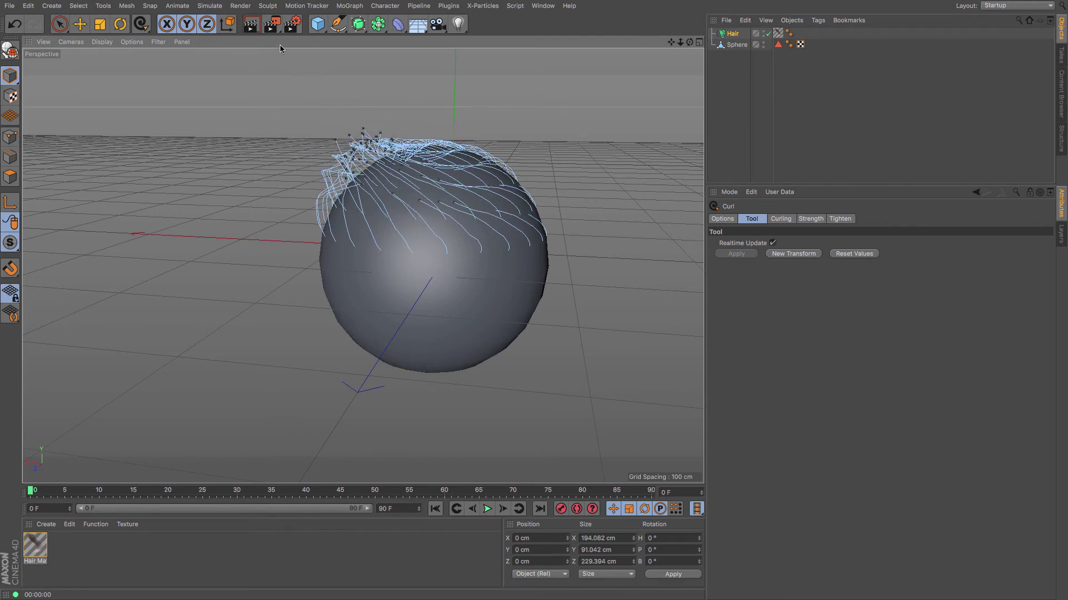
left_click(250, 26)
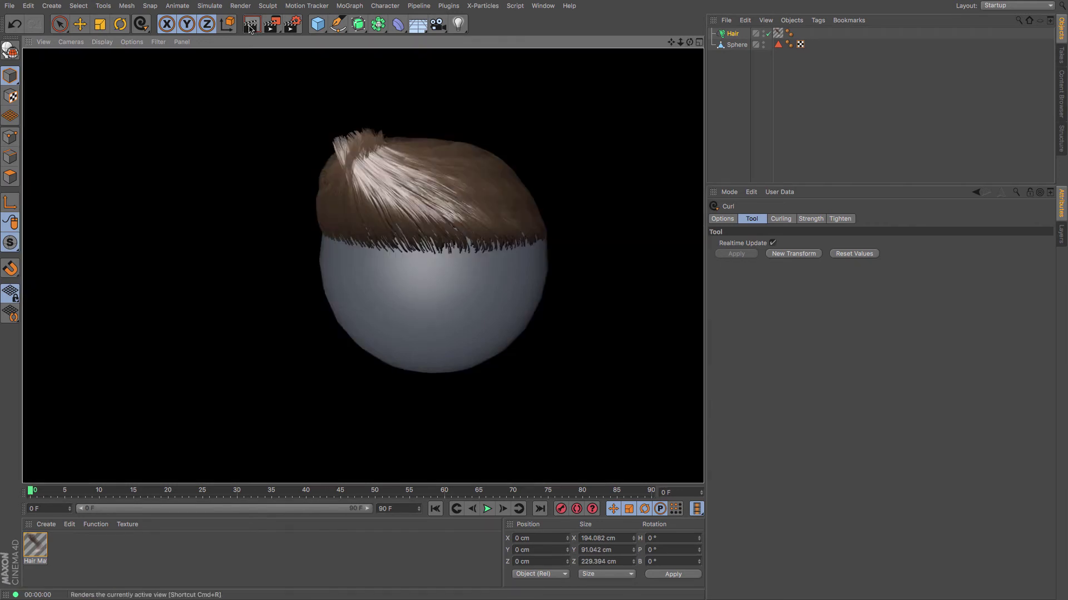
Apply the Curl tool again in the opposite direction to loosen the curls, and render the view again
left_click(423, 179)
left_click_drag(396, 184, 362, 184)
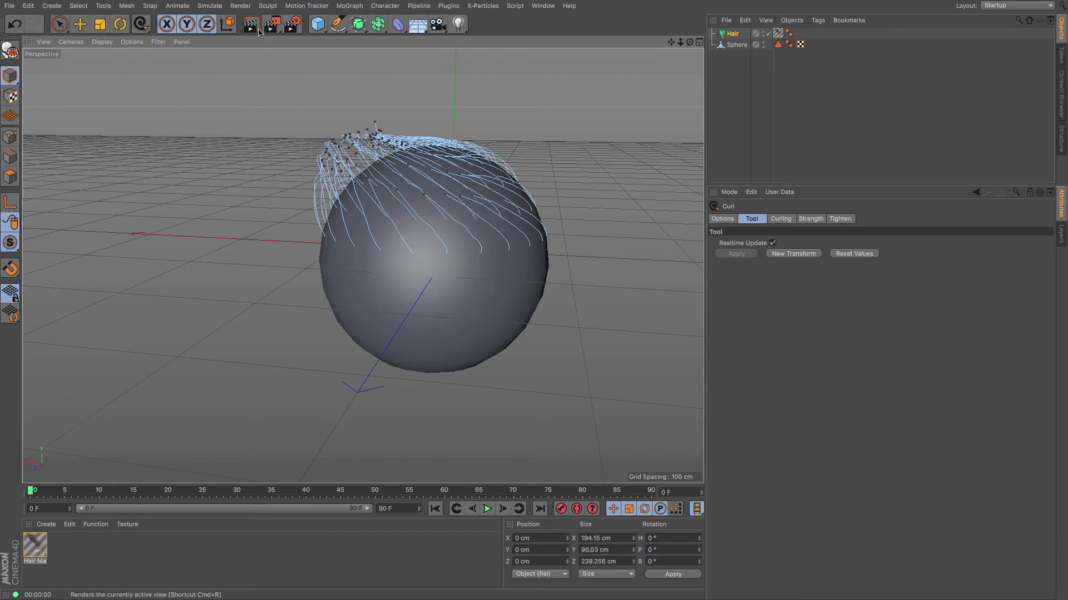
key("ctrl+r")
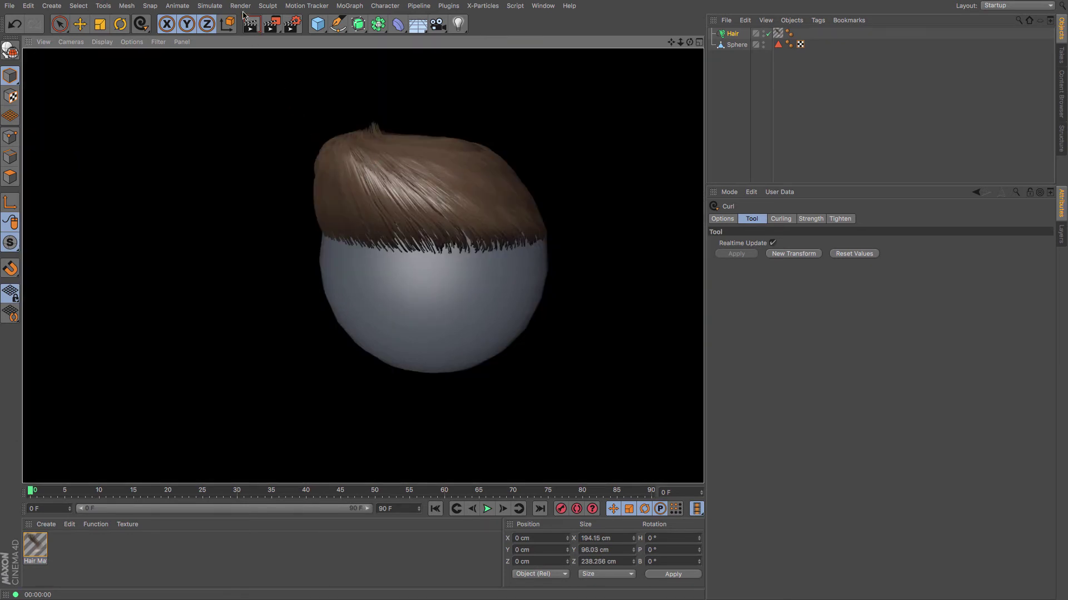
Trim the protruding tips at the back of the hair guides with the Cut hair tool, and test-render the view
left_click(219, 7)
mouse_move(252, 126)
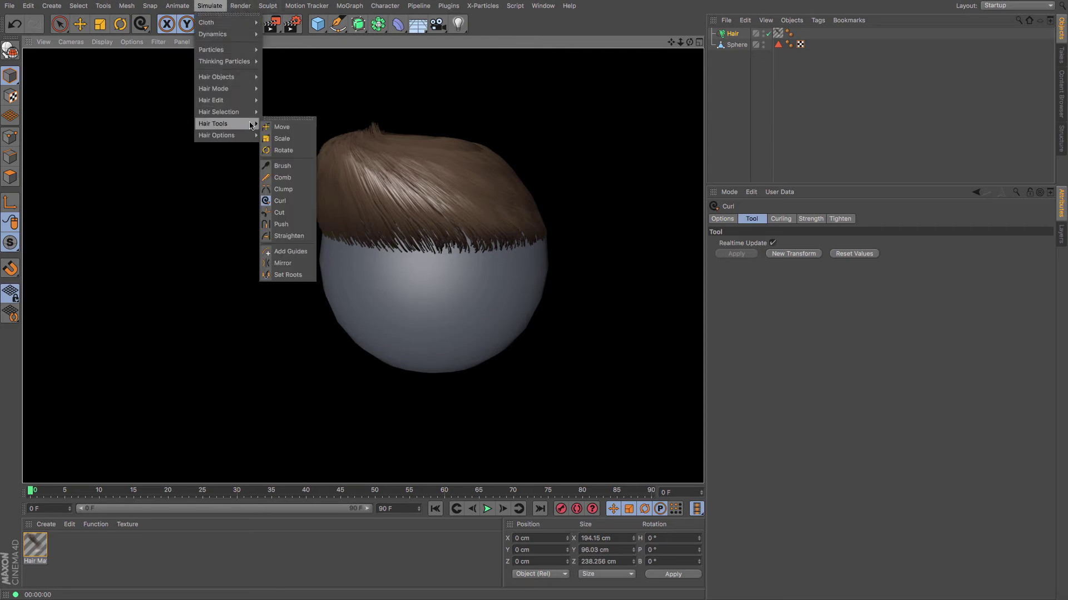
left_click(280, 213)
left_click_drag(691, 43, 389, 233)
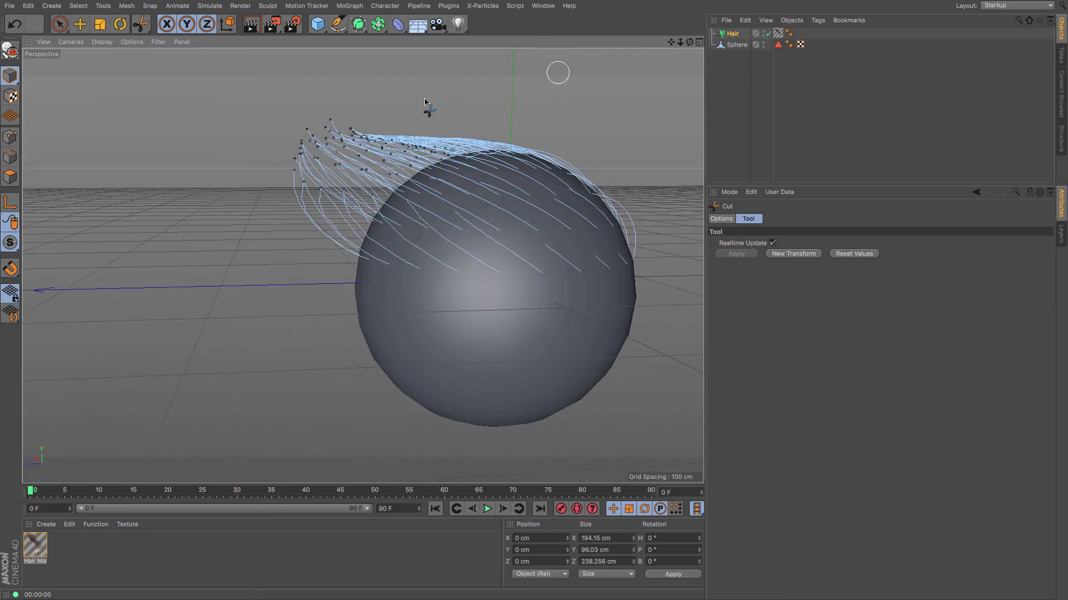
mouse_move(319, 125)
left_mouse_down()
mouse_move(298, 132)
mouse_move(365, 124)
mouse_move(295, 124)
left_mouse_up()
mouse_move(339, 247)
left_mouse_down()
mouse_move(313, 232)
mouse_move(287, 179)
mouse_move(302, 139)
mouse_move(328, 133)
left_mouse_up()
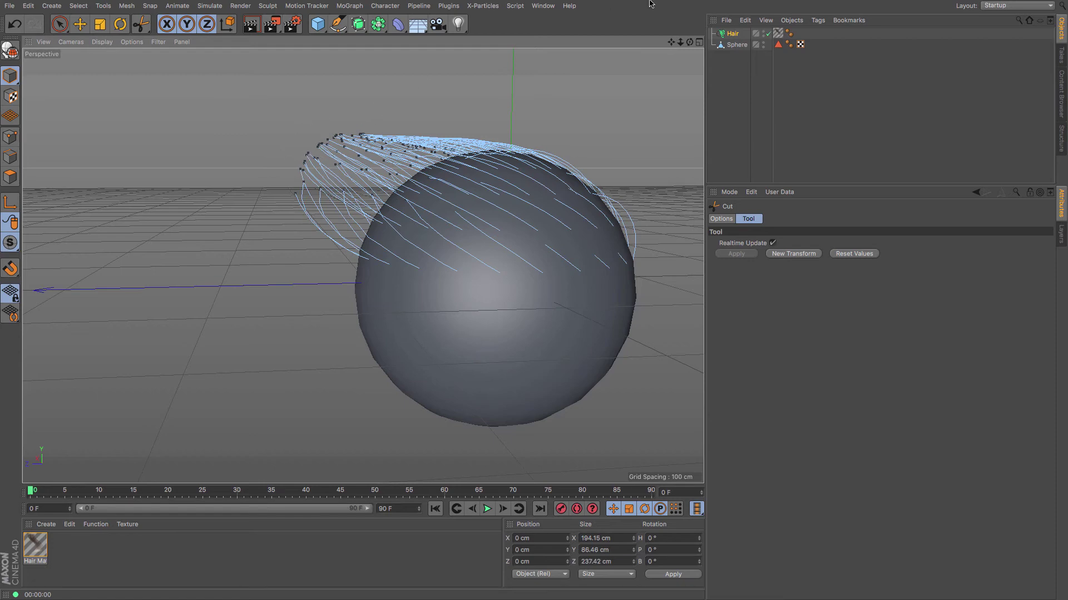
left_click_drag(687, 46, 688, 47)
key("ctrl+r")
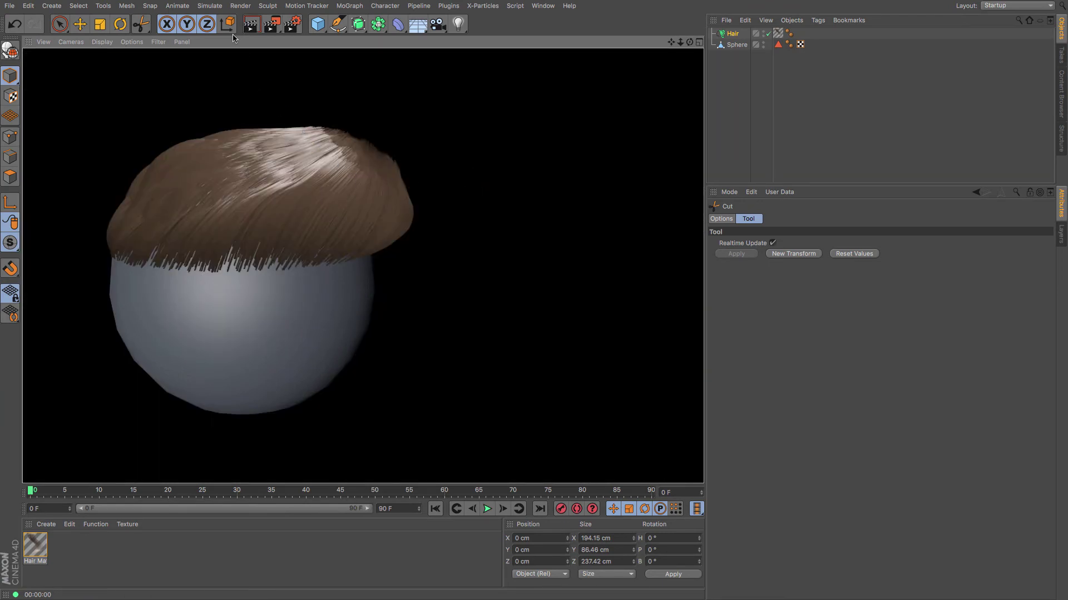
left_click(210, 5)
mouse_move(247, 126)
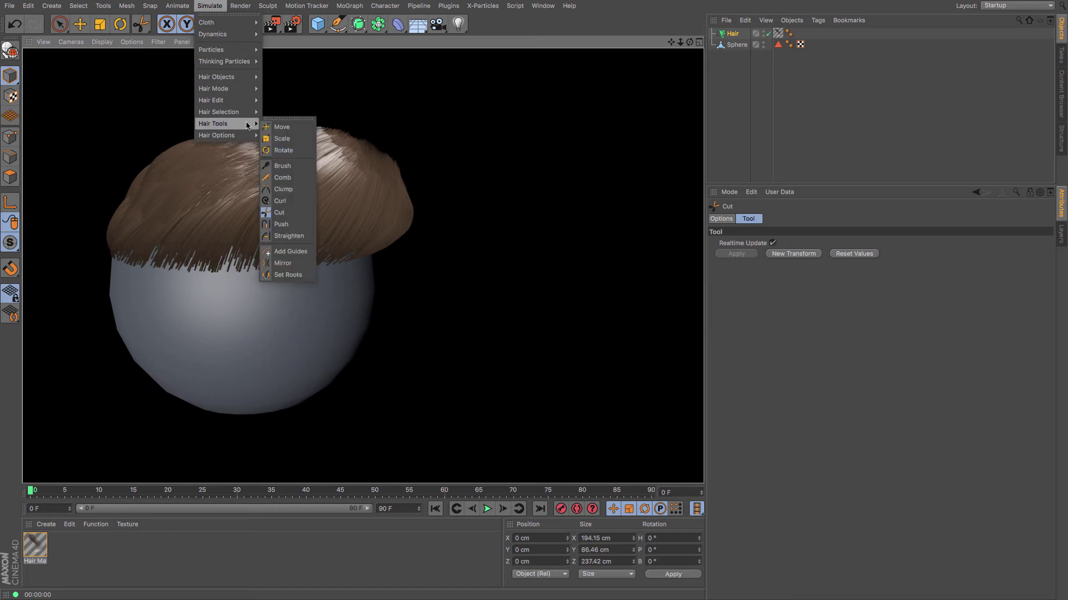
left_click(281, 224)
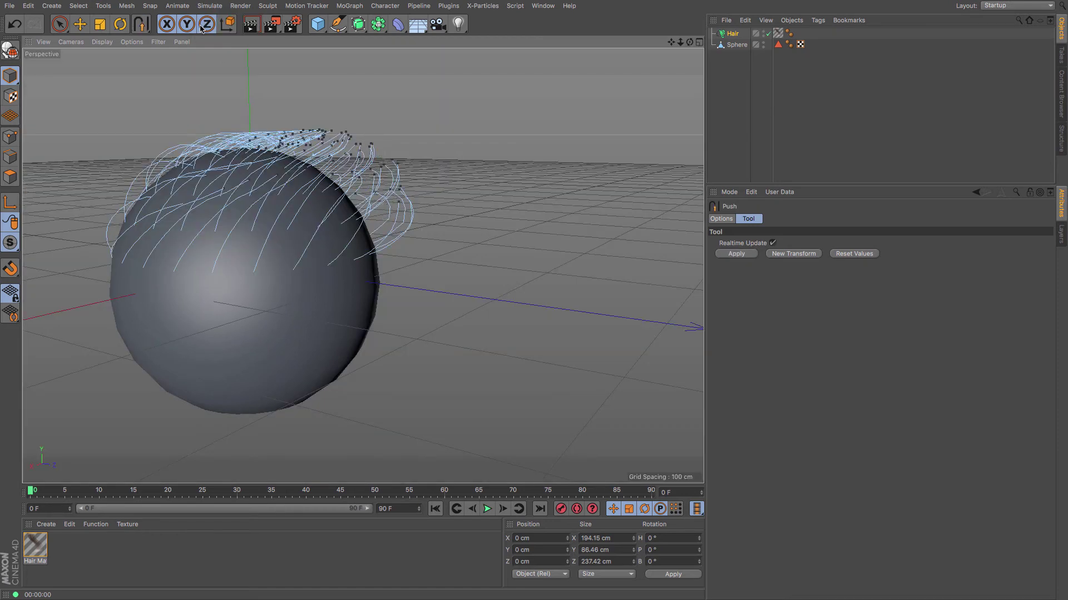
Slightly straighten the hair guides with the Straighten hair tool, and render the view from the other side
left_click(209, 5)
mouse_move(242, 123)
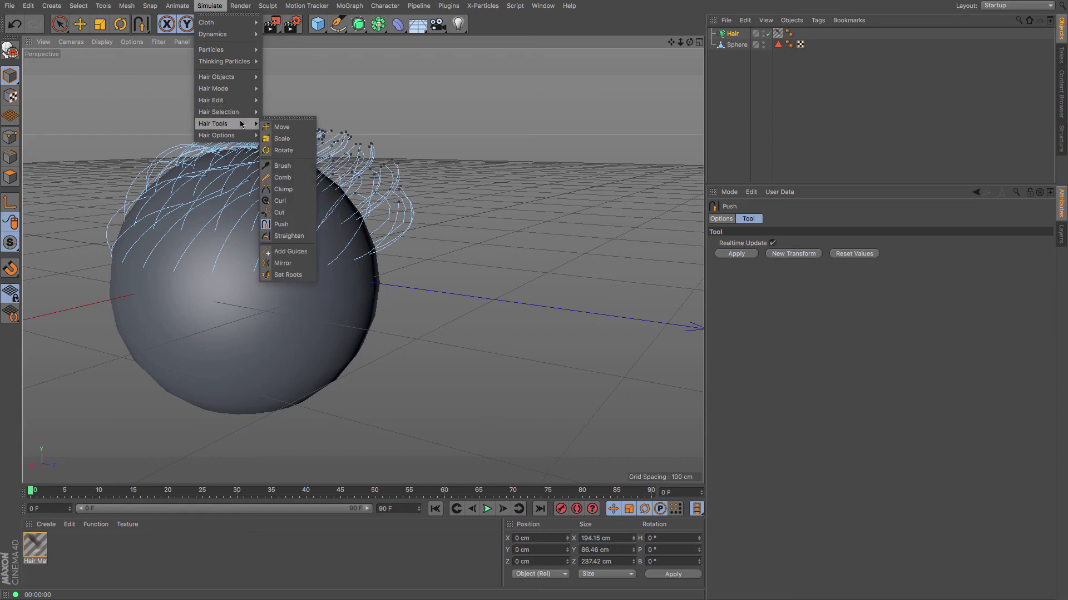
left_click(289, 236)
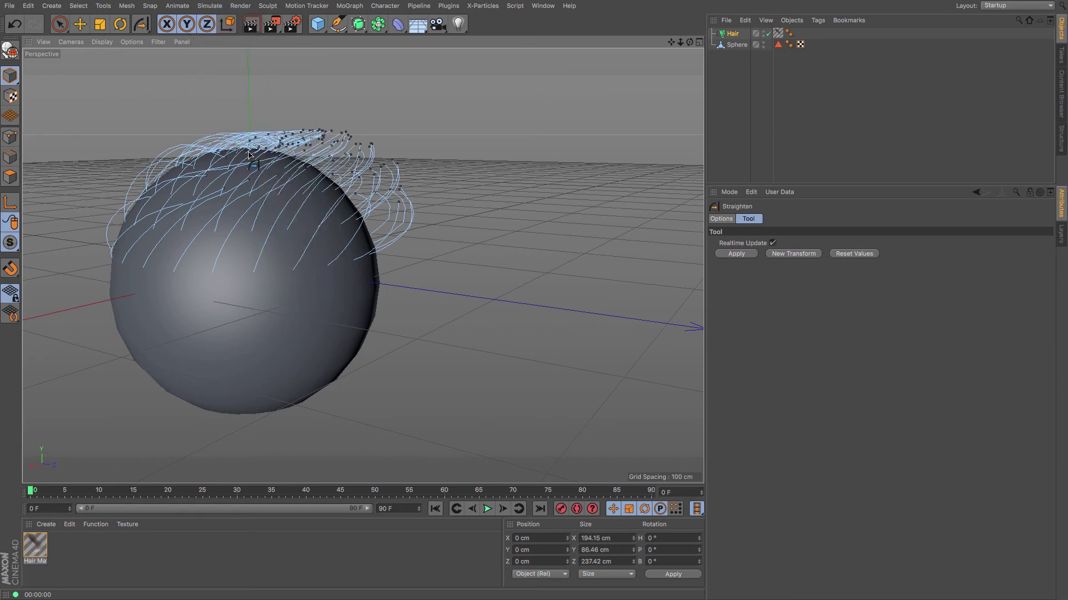
mouse_move(250, 162)
left_mouse_down()
mouse_move(389, 152)
mouse_move(249, 160)
left_mouse_up()
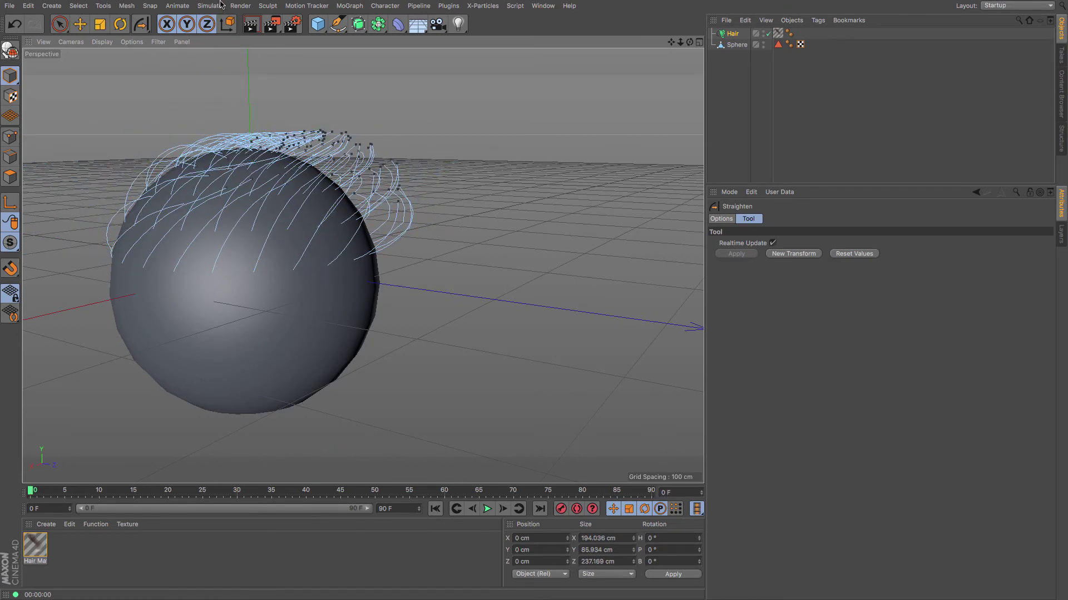
left_click_drag(689, 43, 545, 77)
left_click_drag(640, 55, 678, 67)
left_click(251, 24)
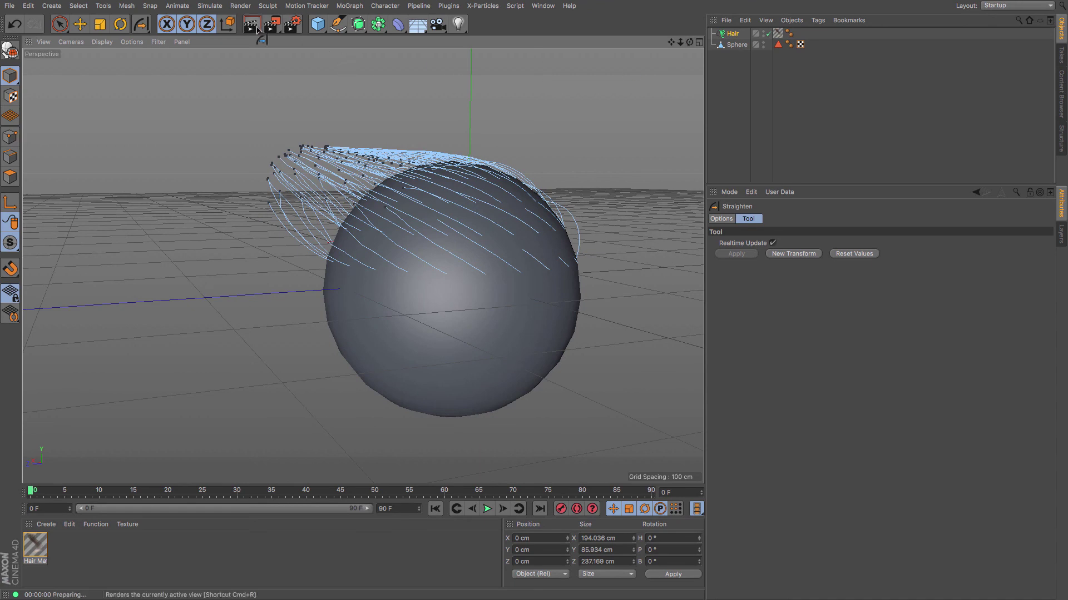